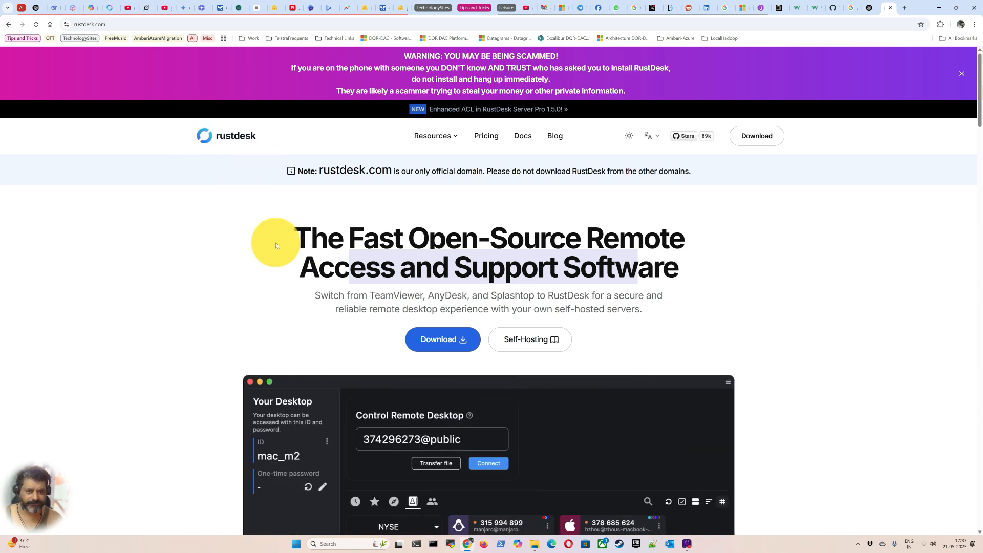
Load the rustdesk.com homepage and highlight the scam warning text in its banner
scroll(279, 238, down, 2)
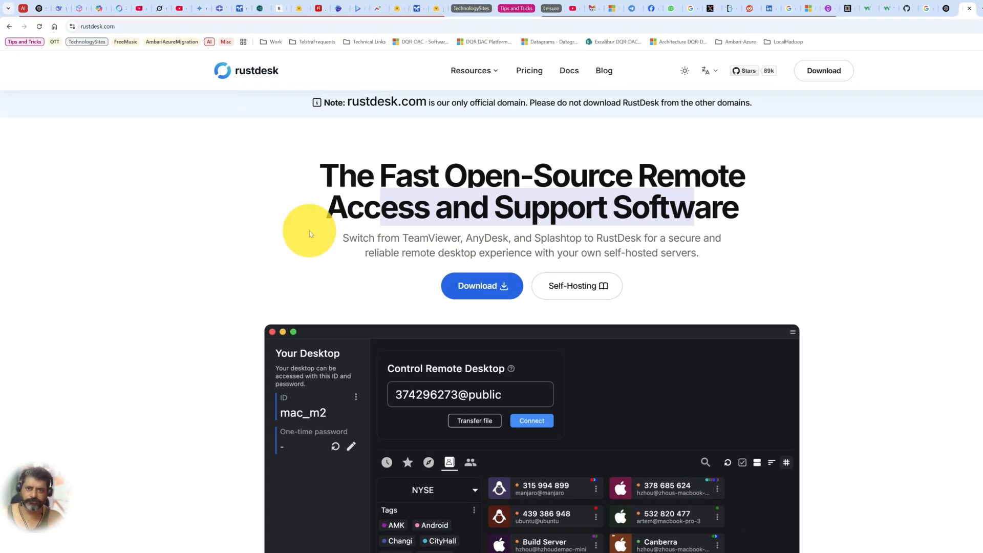
scroll(283, 211, up, 2)
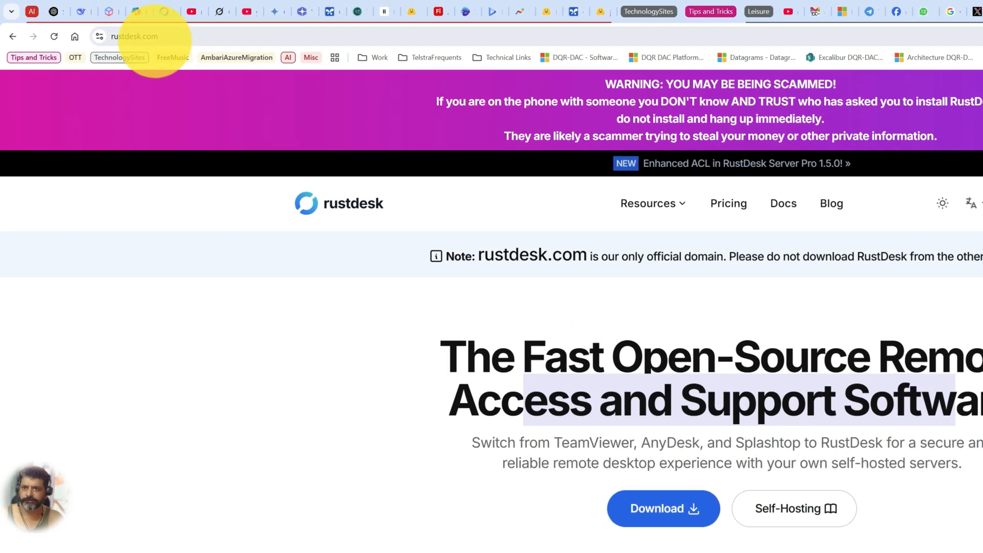
click(141, 36)
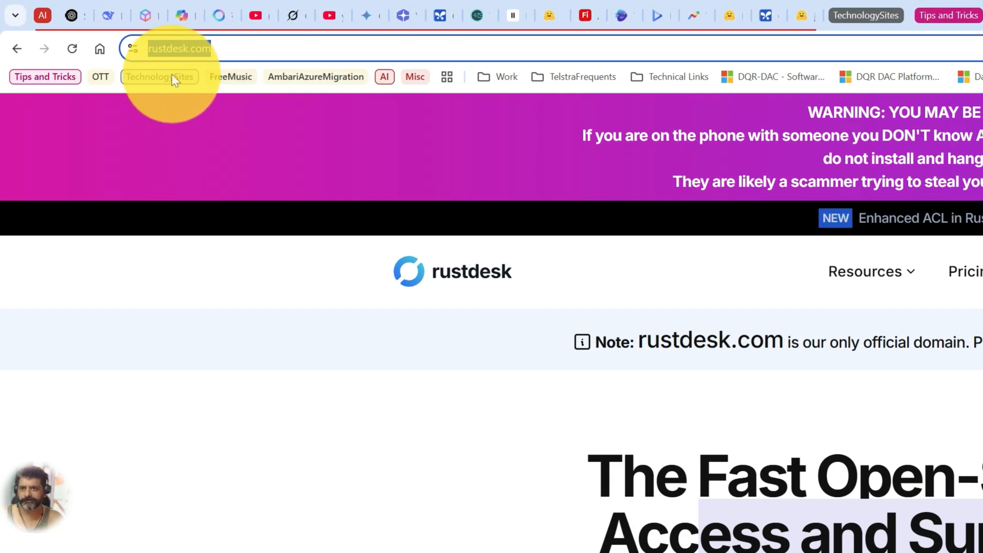
click(192, 48)
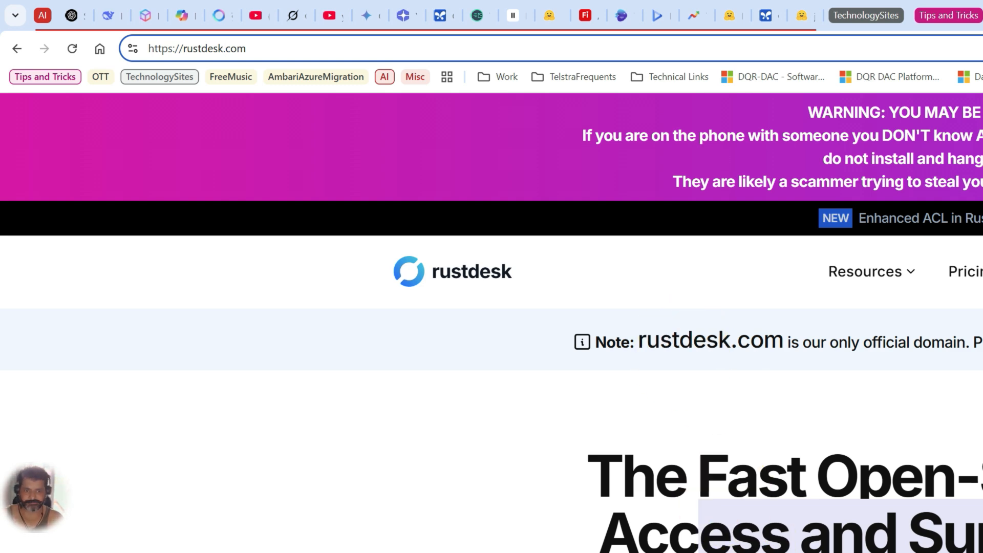
click(446, 270)
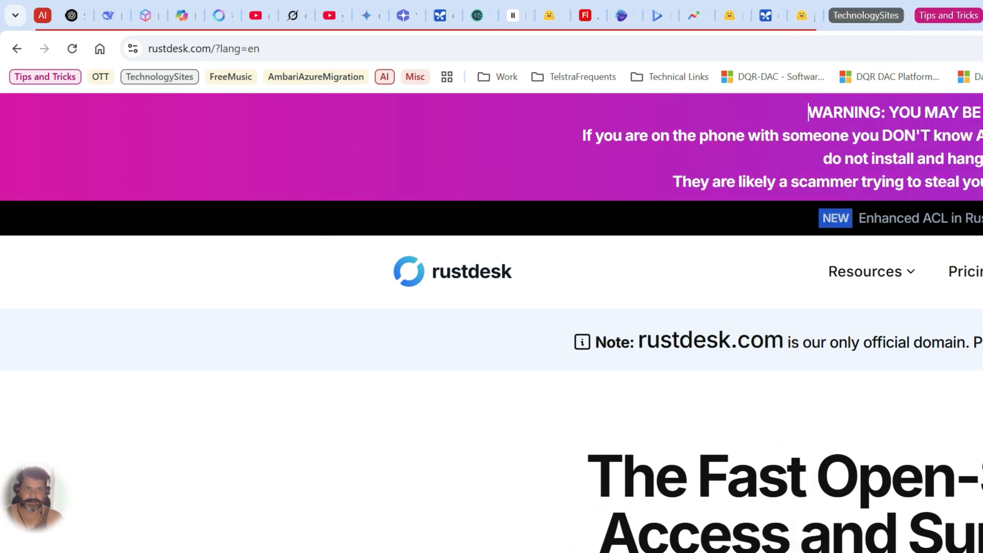
drag(810, 116, 835, 189)
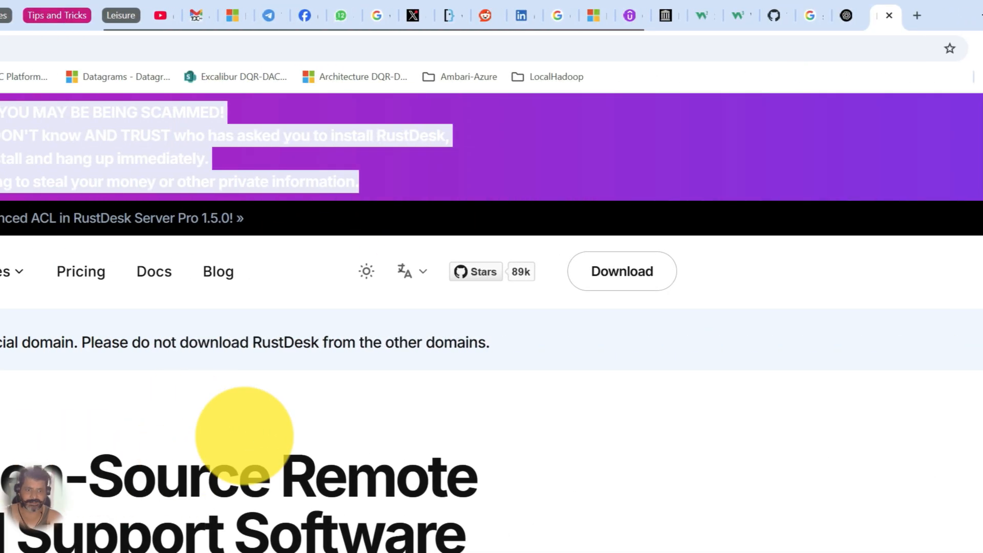
Open the RustDesk download page on GitHub from the homepage
scroll(153, 425, down, 5)
click(881, 359)
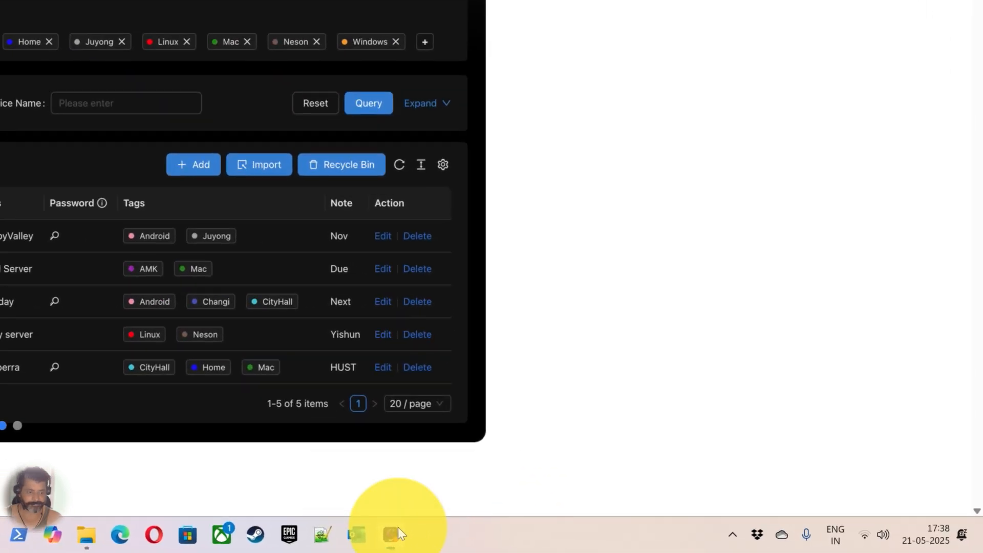
mouse_move(398, 533)
click(390, 485)
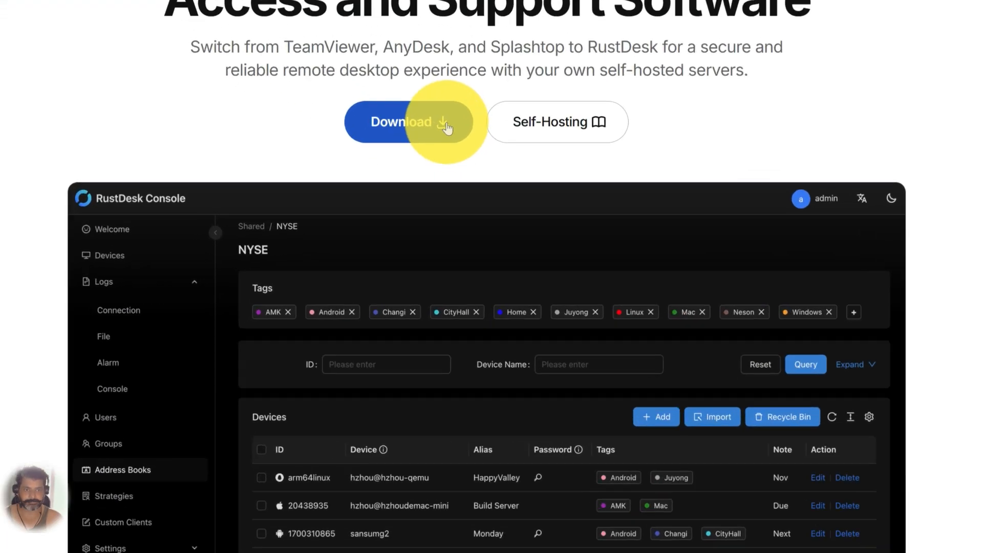
click(461, 191)
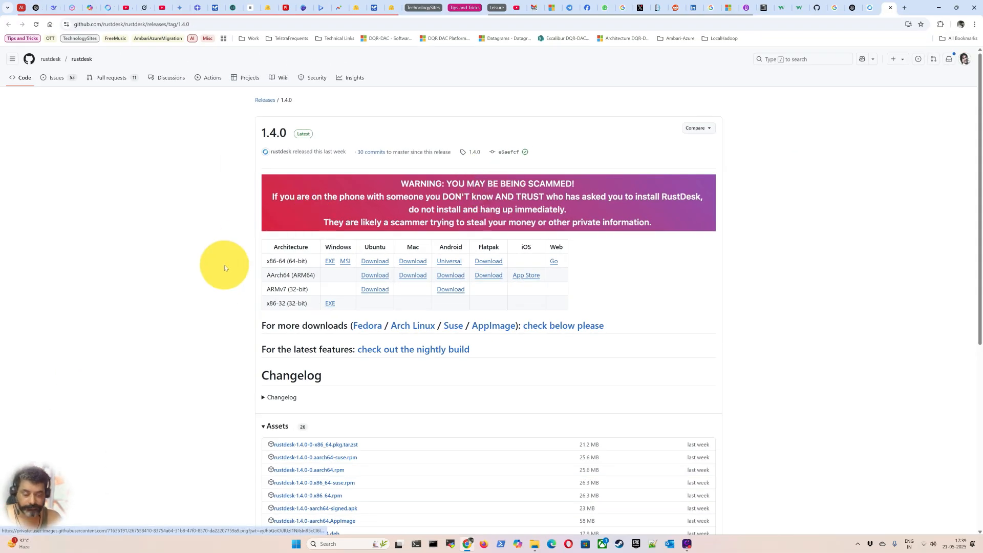
Examine the platform and architecture download table and the assets list of the RustDesk 1.4.0 release
scroll(406, 355, down, 3)
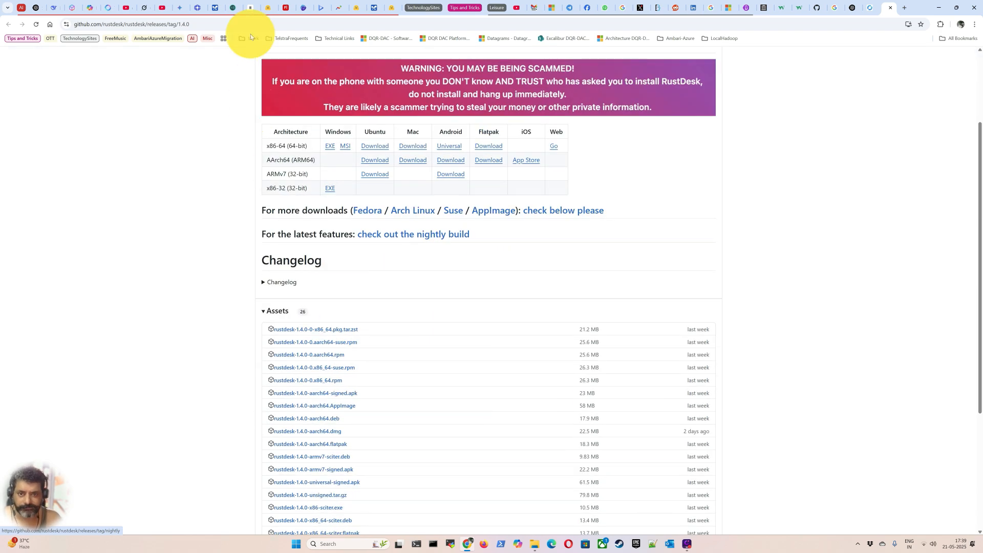
scroll(327, 205, up, 1)
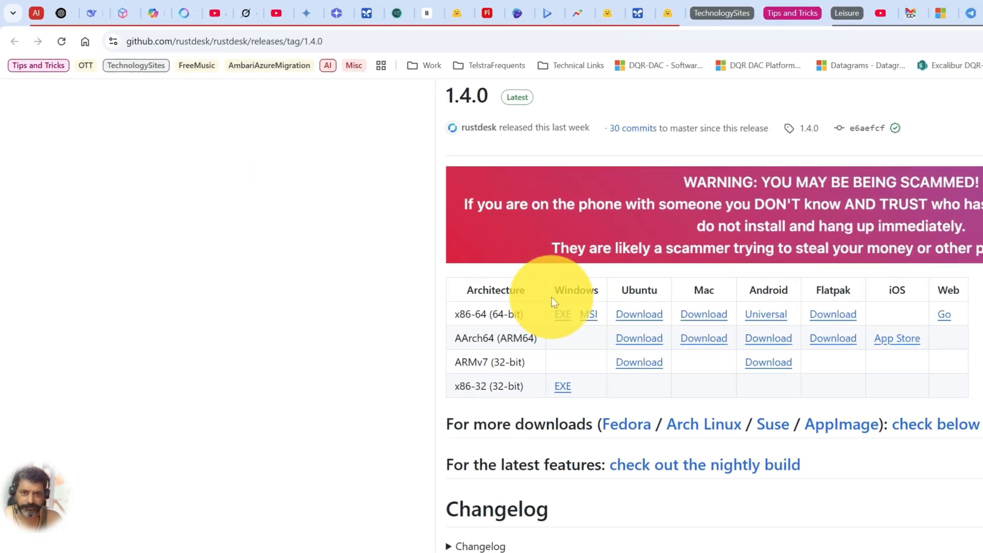
drag(385, 203, 503, 203)
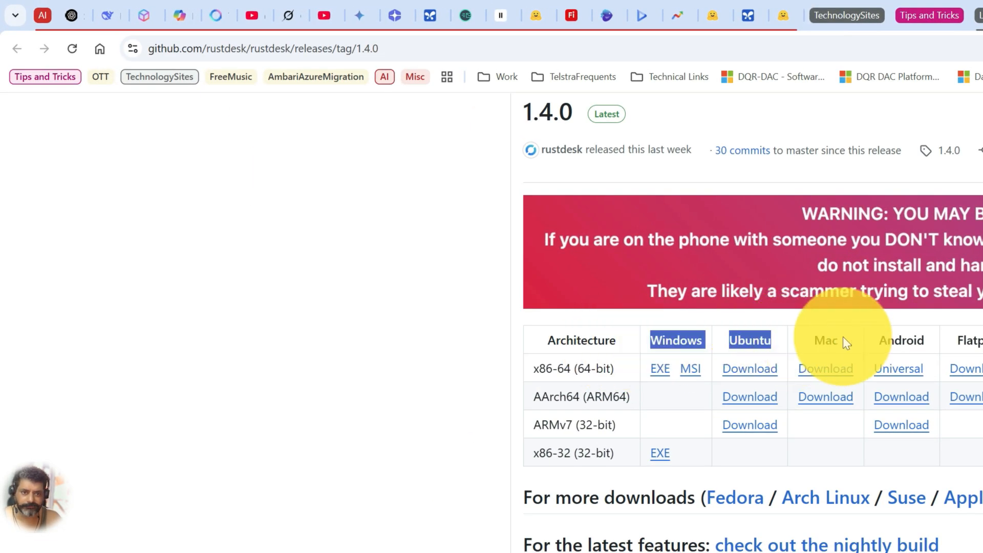
click(888, 340)
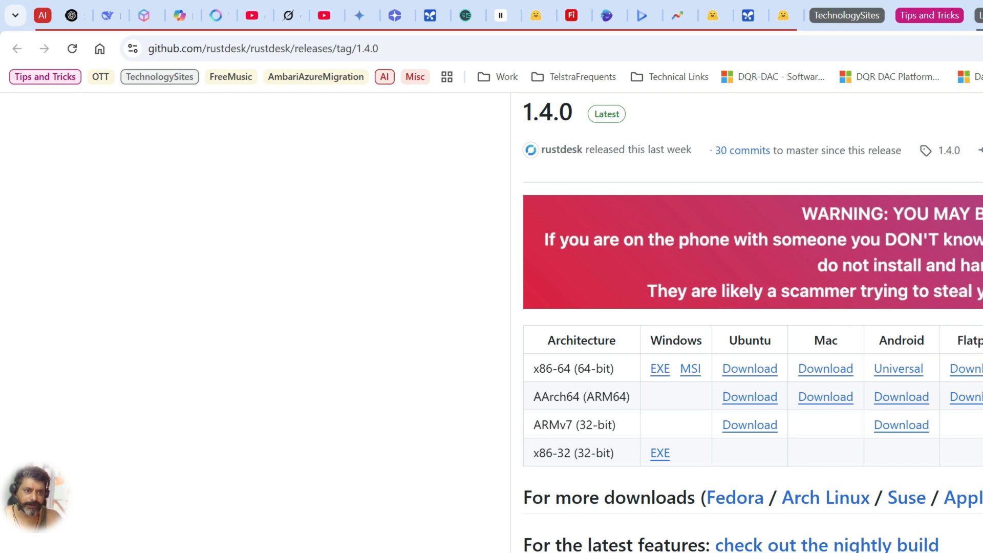
drag(657, 341, 140, 340)
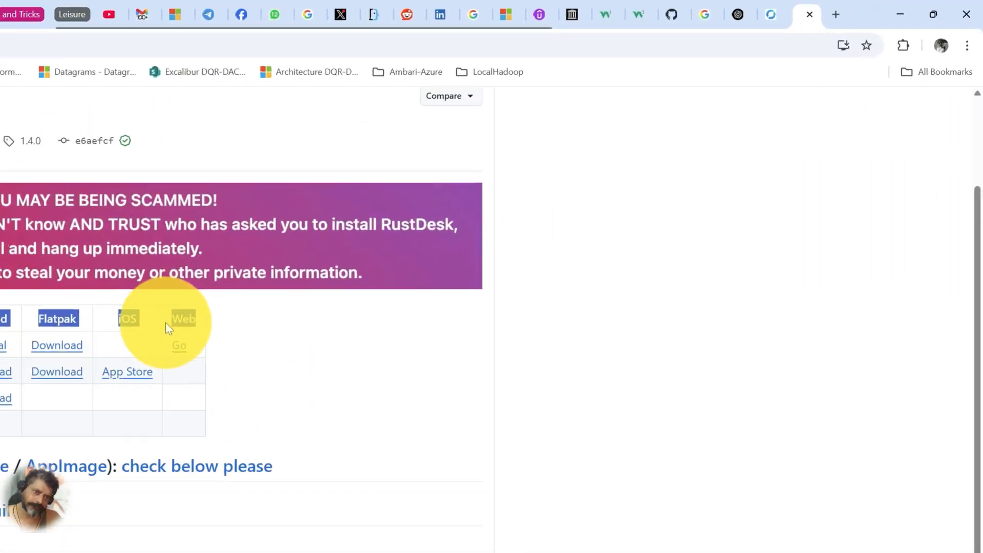
drag(165, 322, 254, 364)
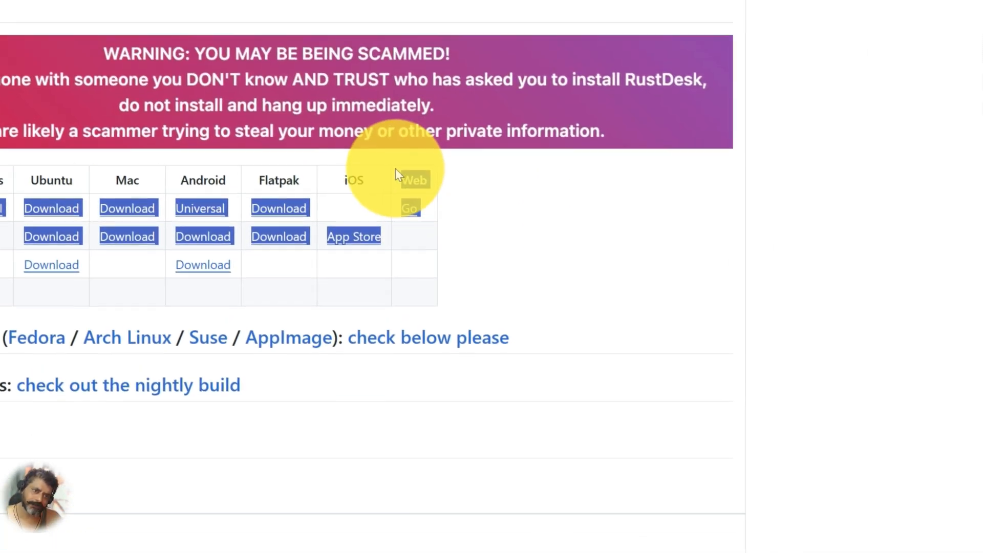
click(397, 171)
drag(128, 340, 220, 399)
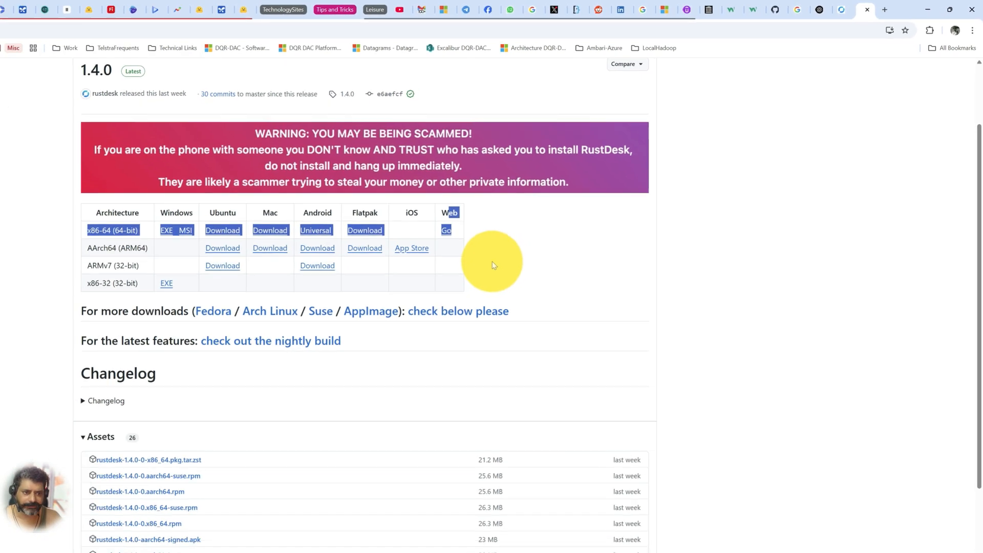
scroll(144, 351, down, 4)
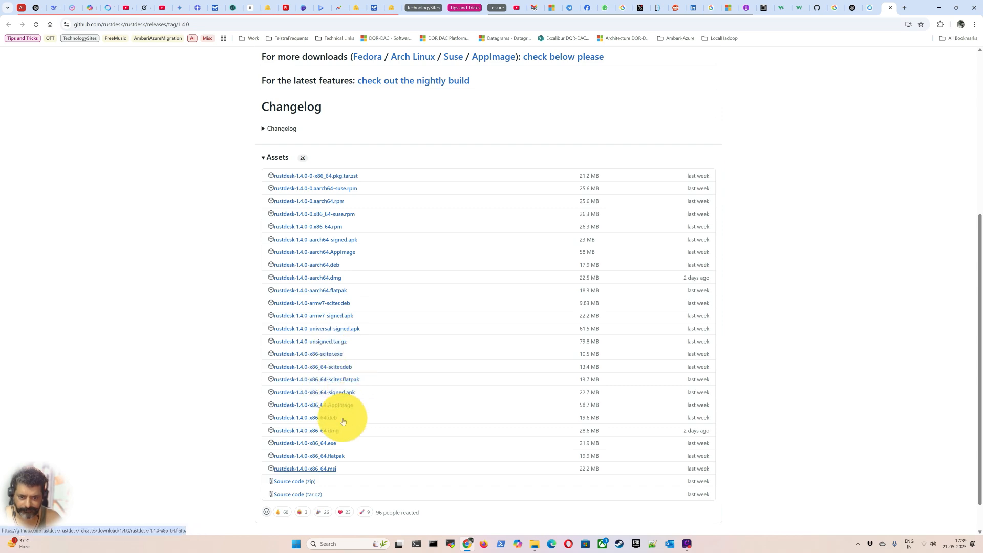
scroll(373, 221, up, 5)
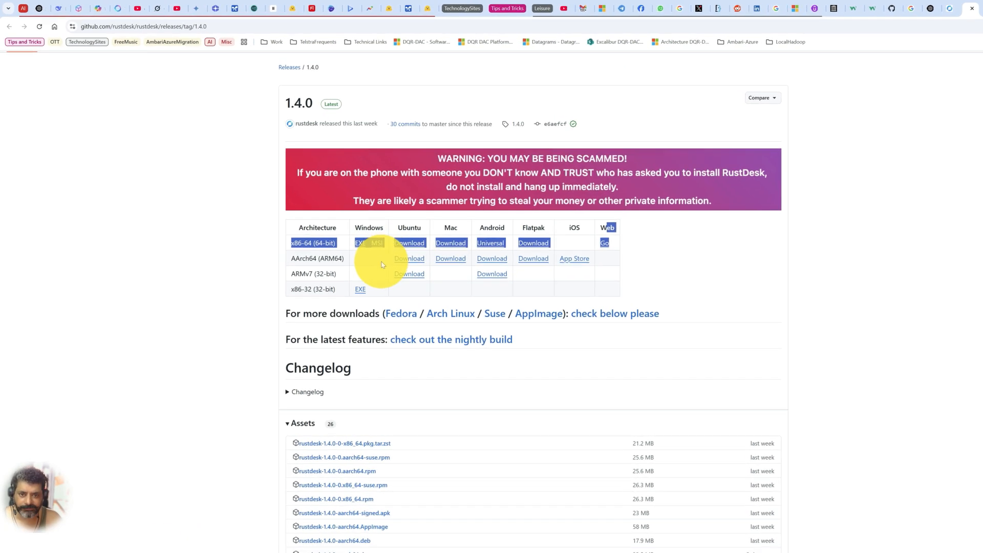
Download the 64-bit Windows EXE of RustDesk 1.4.0 through Free Download Manager and launch it
click(377, 339)
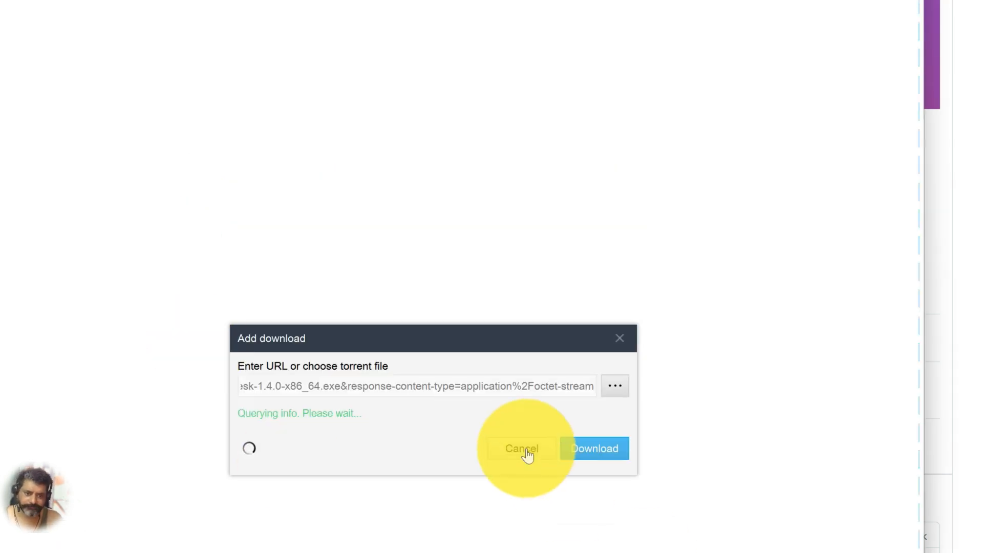
click(622, 476)
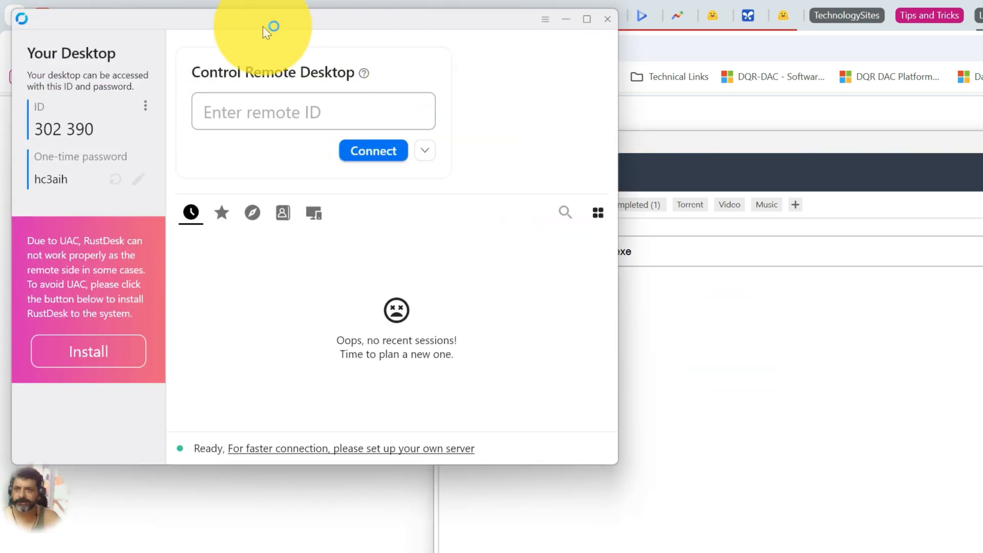
drag(262, 27, 792, 333)
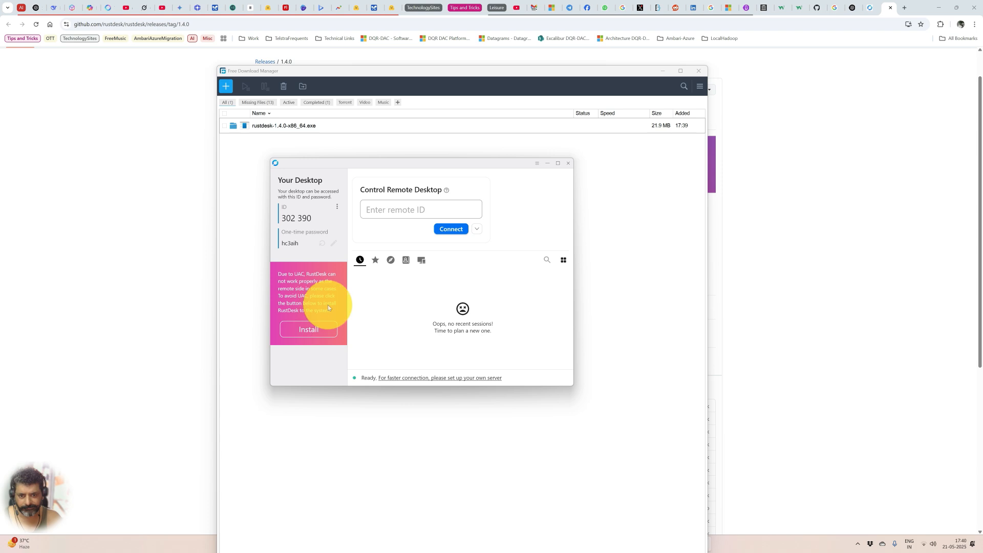
Install RustDesk to C:\Program Files\RustDesk with start menu shortcuts, accepting the license agreement
click(309, 329)
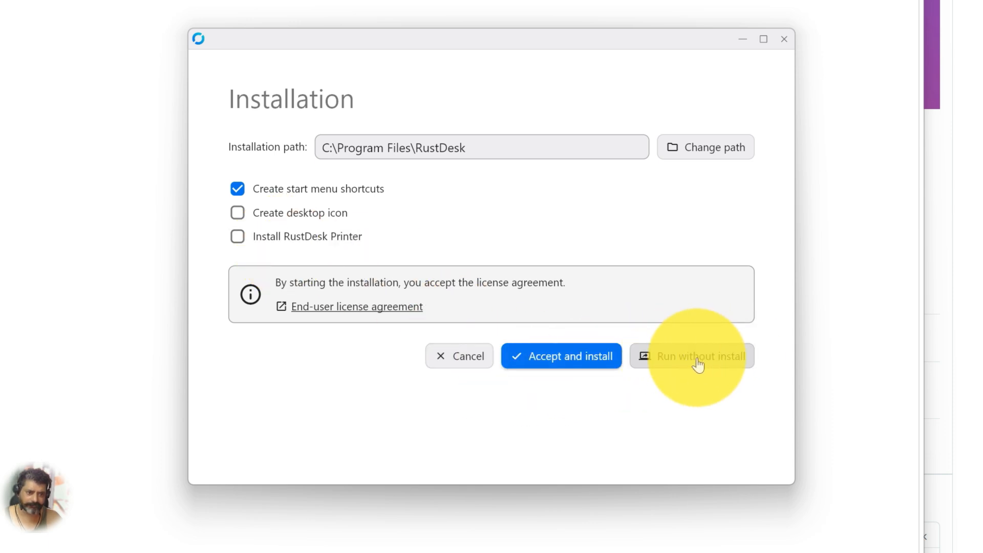
click(517, 358)
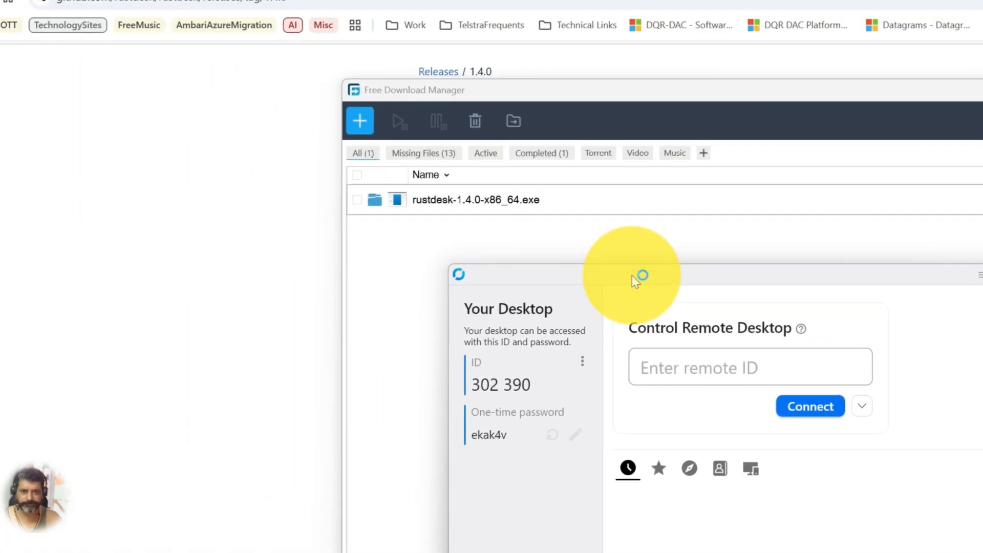
drag(235, 49, 768, 244)
Close the RustDesk window and relaunch the installed app by searching Windows for "rust"
key(super)
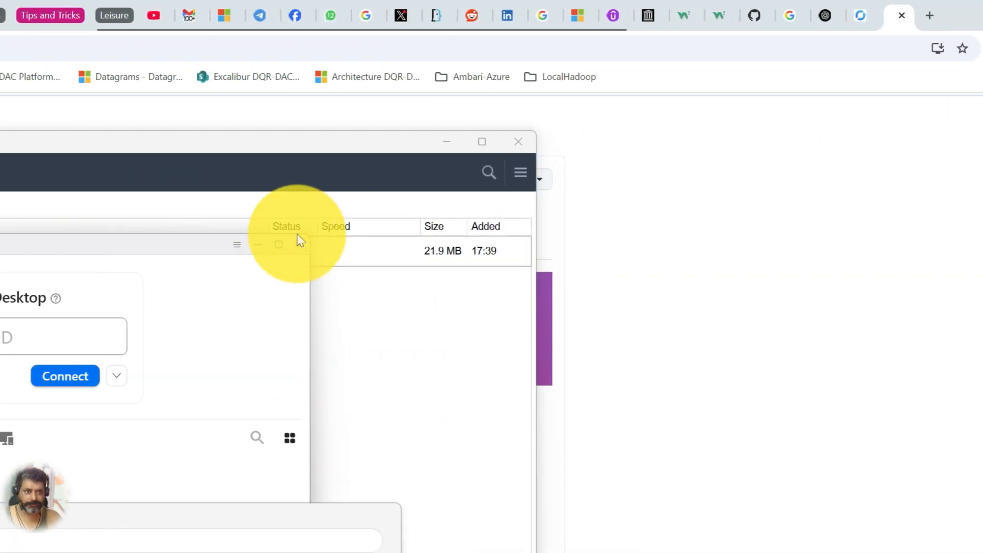
click(299, 242)
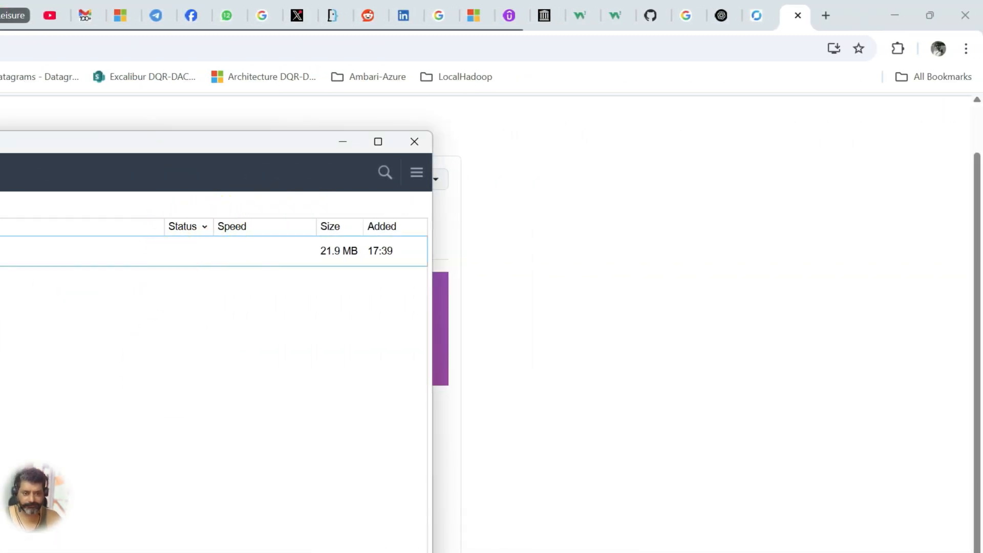
click(253, 182)
click(195, 245)
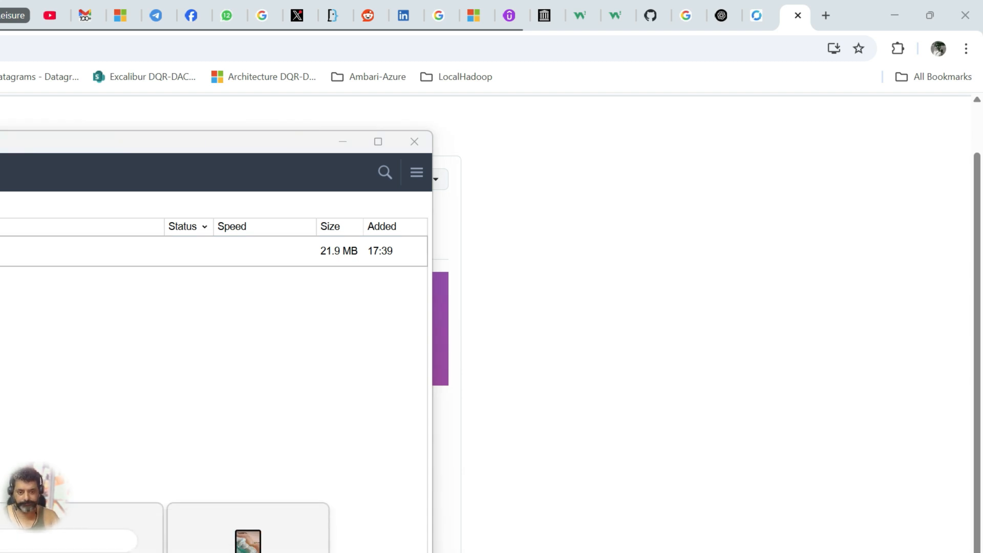
key(super)
text(rust)
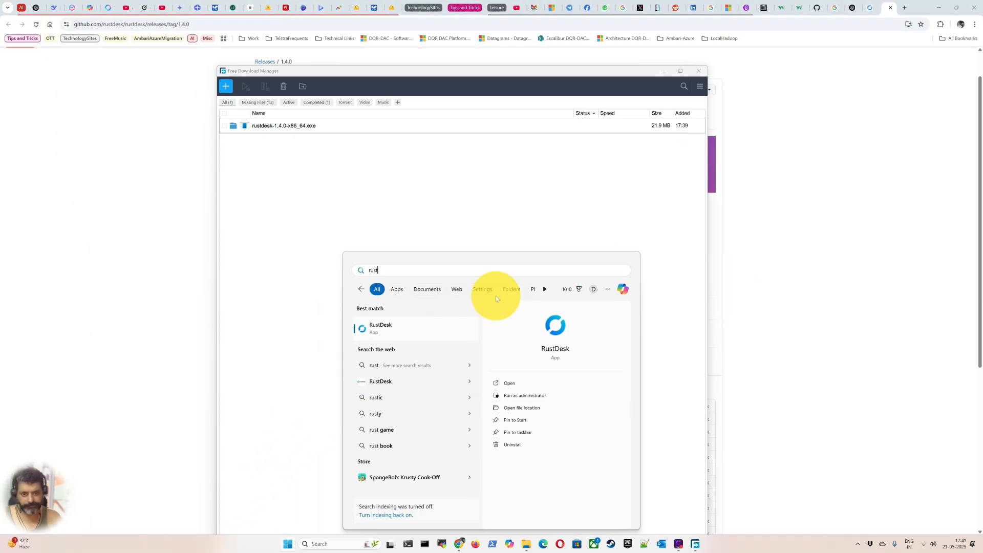
click(379, 329)
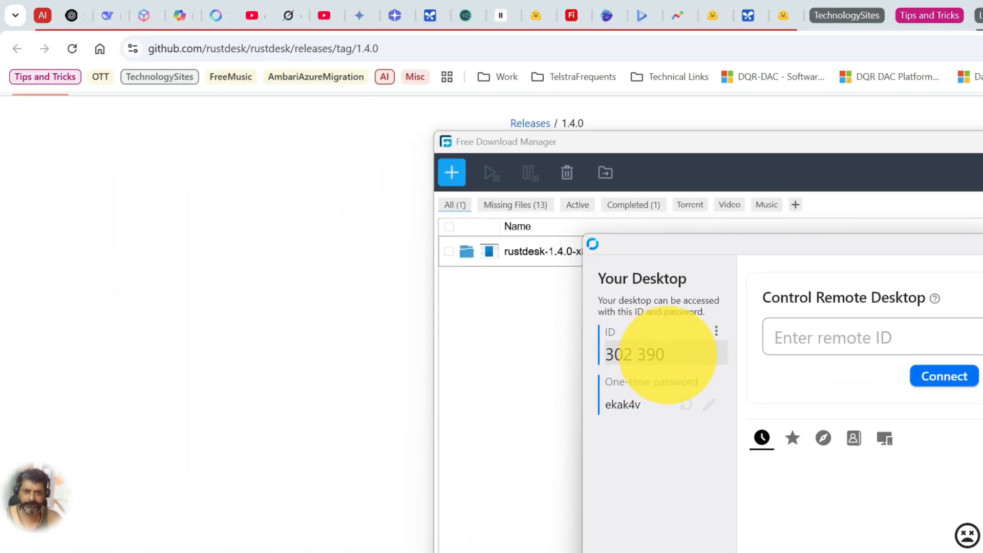
Highlight this desktop's ID and one-time password, and open the security settings from the password entry
drag(668, 355, 586, 380)
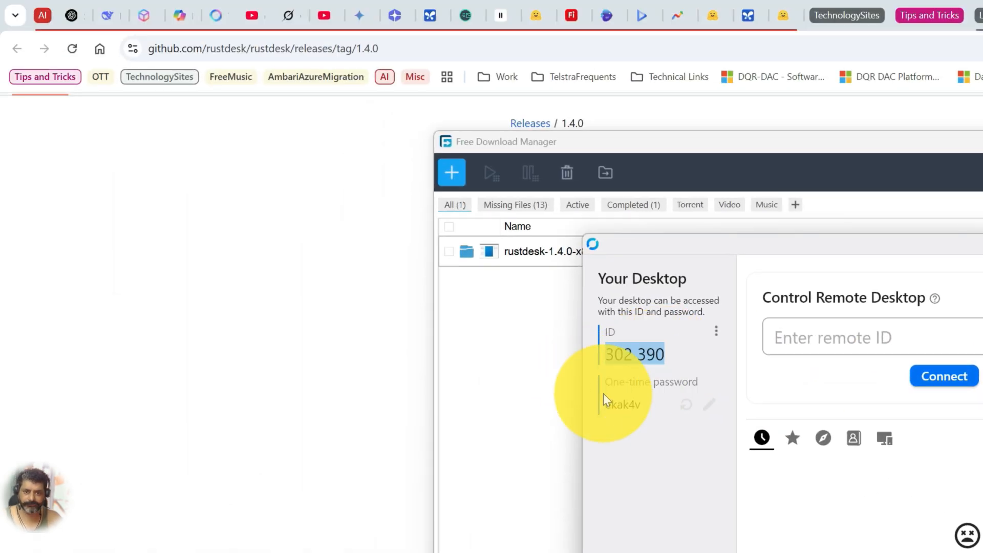
drag(634, 404, 588, 407)
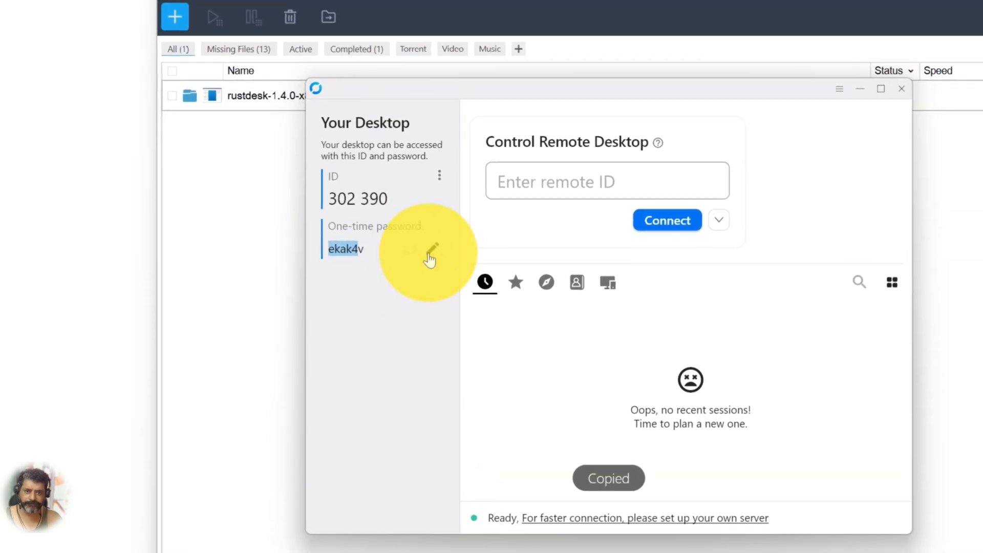
click(707, 407)
click(217, 132)
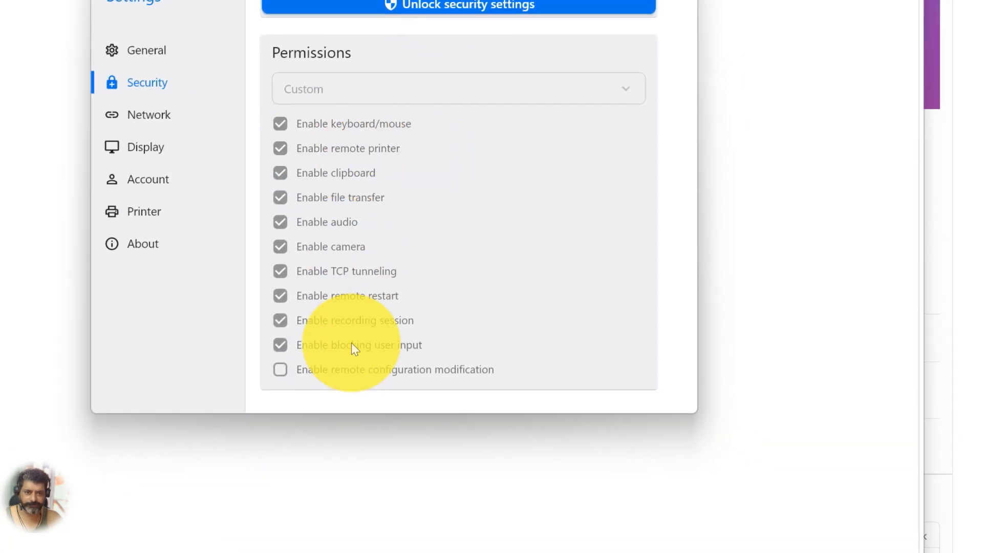
Review the permissions and password options in the security settings and unlock them for editing
scroll(351, 343, down, 2)
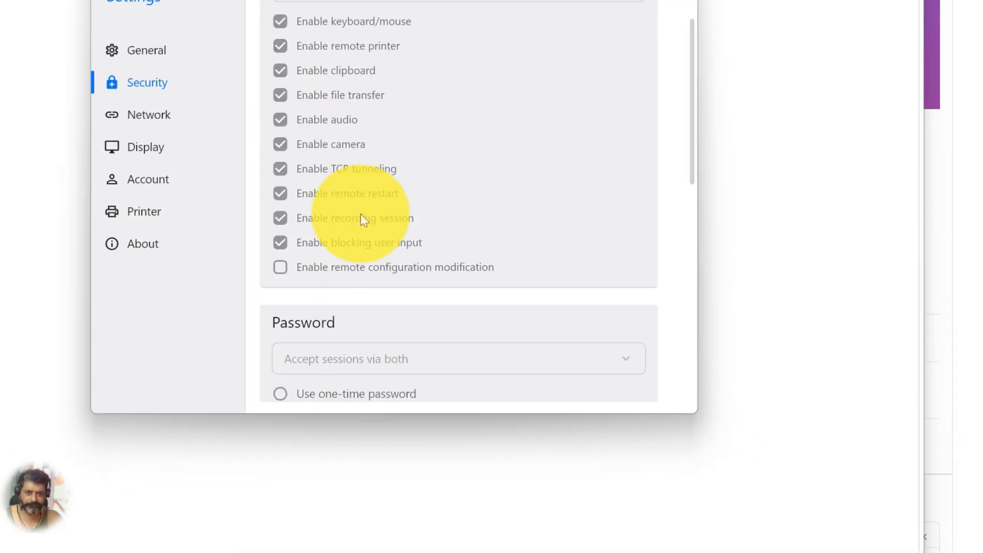
scroll(362, 220, up, 2)
scroll(356, 66, down, 4)
scroll(405, 152, up, 4)
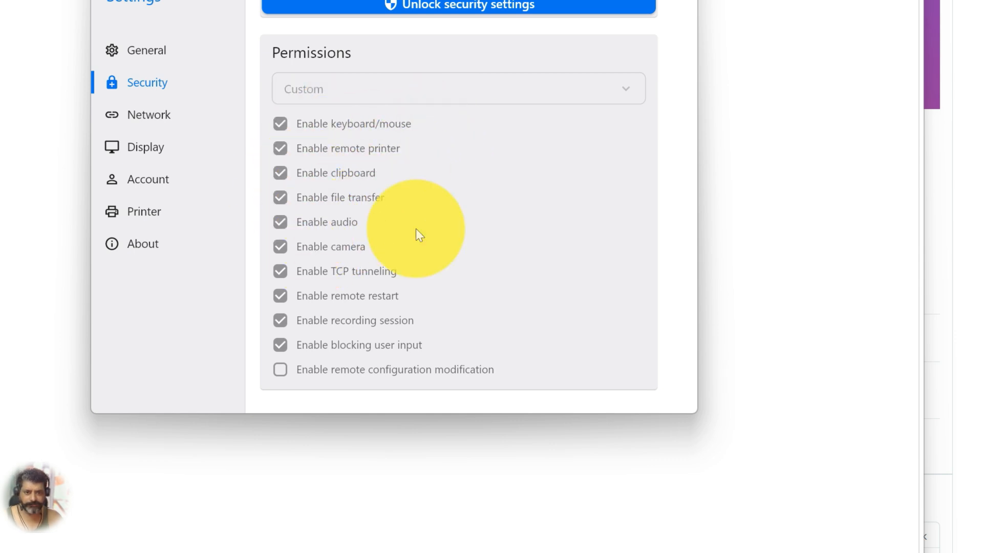
scroll(399, 261, down, 4)
scroll(343, 266, up, 4)
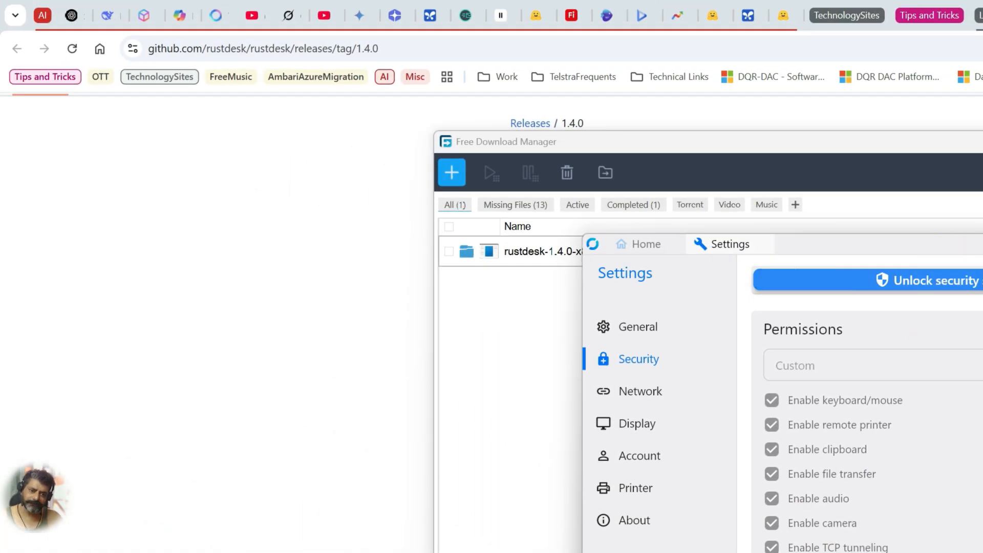
scroll(842, 538, down, 3)
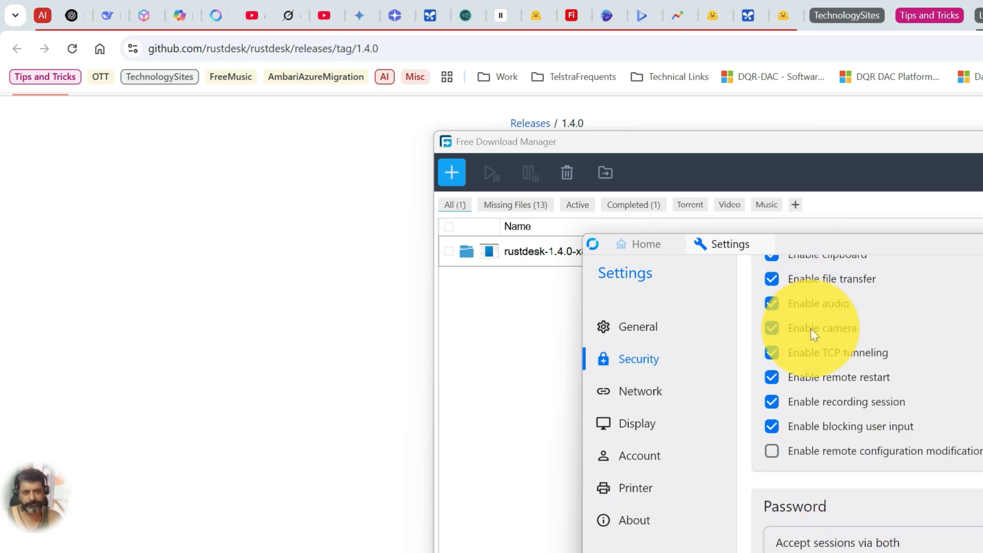
Review the permissions and the ways of accepting sessions in the Password section of the security settings
scroll(841, 461, up, 3)
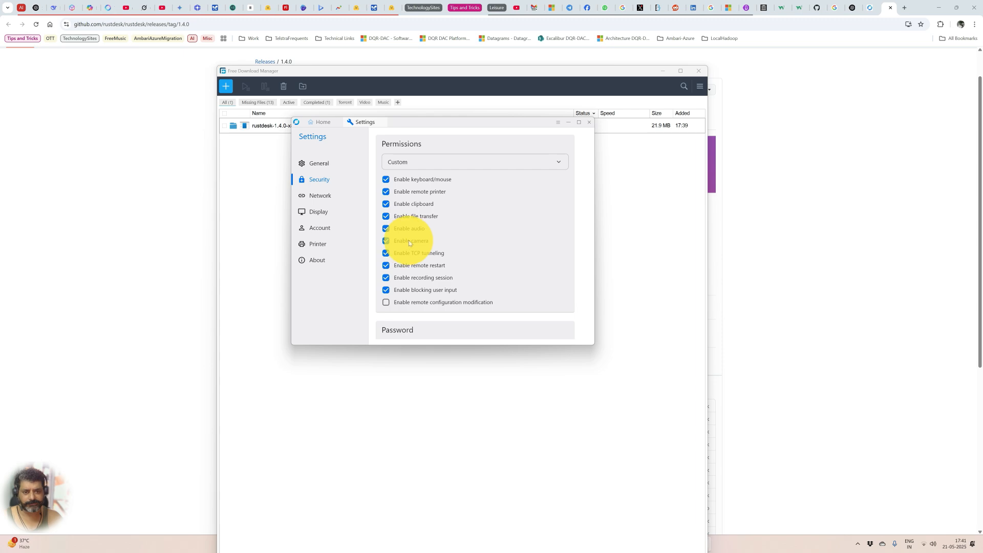
scroll(825, 492, down, 3)
scroll(409, 221, down, 1)
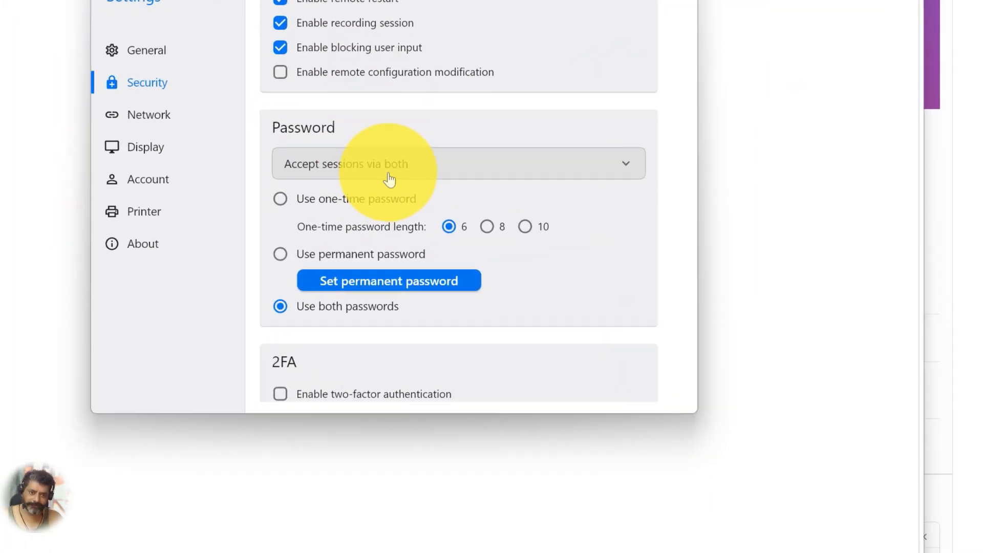
click(444, 224)
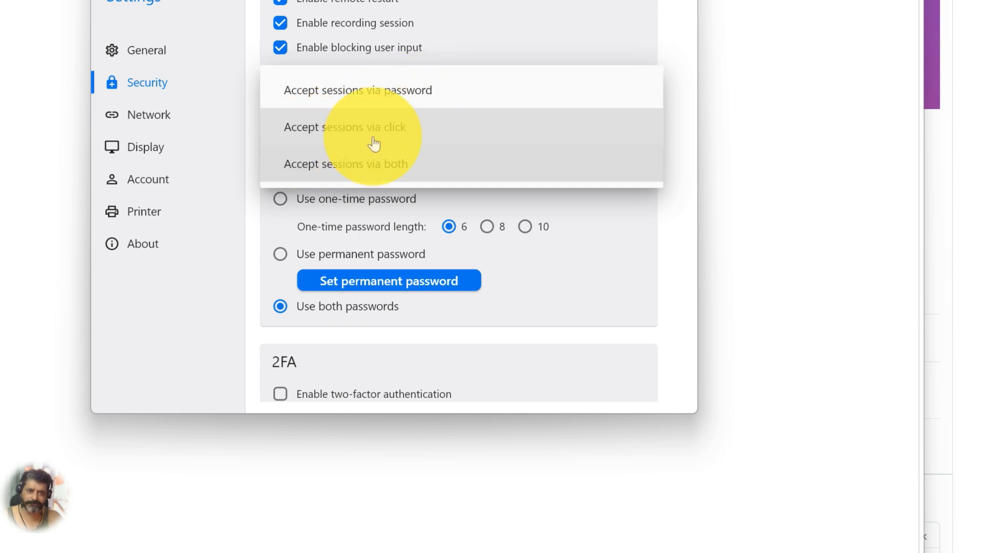
click(674, 305)
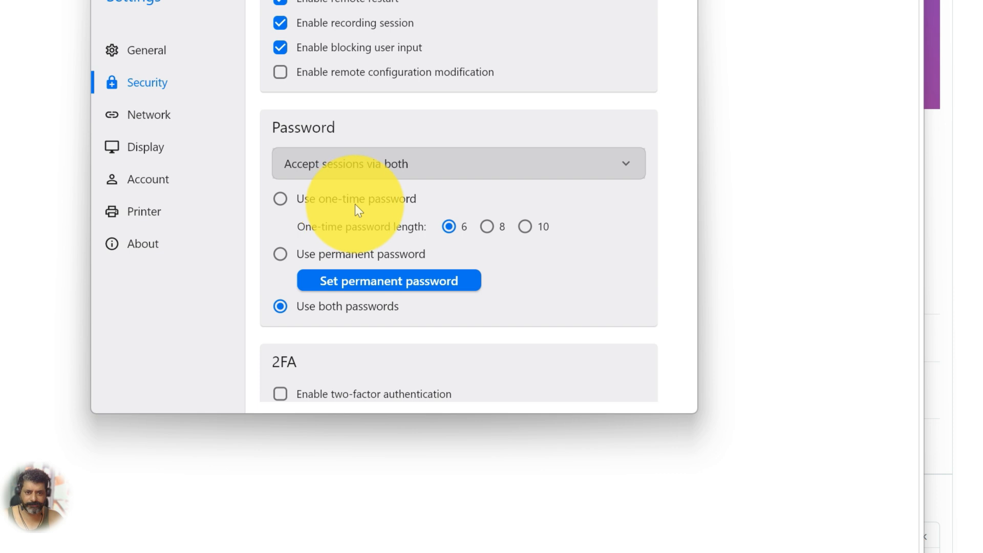
Check the permanent password requirements without setting one, and look over the 2FA, ID and remaining security options
click(364, 274)
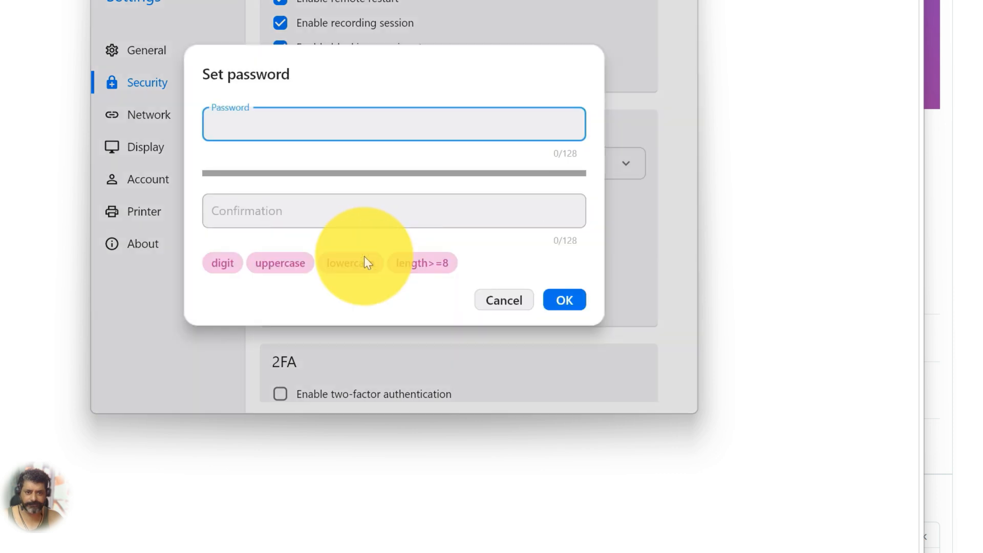
click(509, 306)
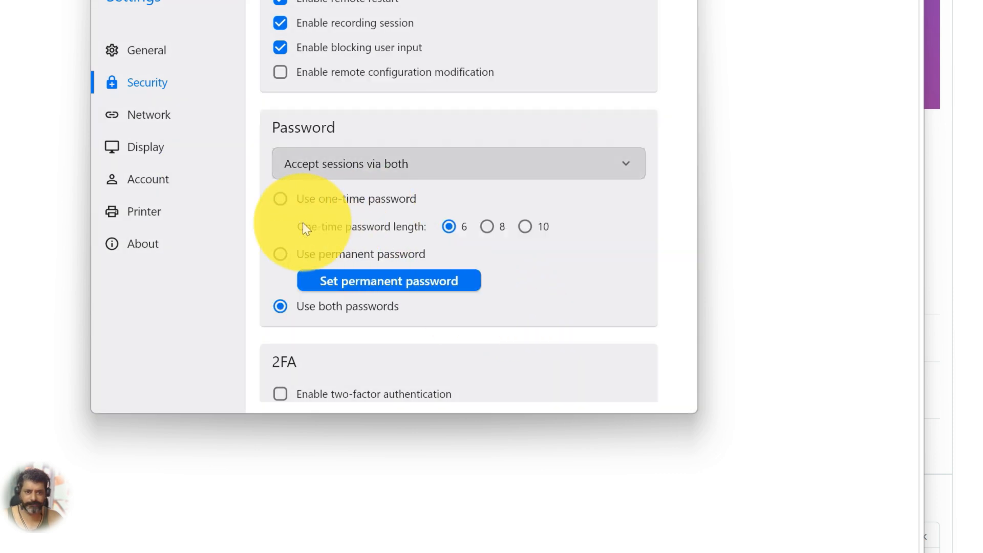
scroll(333, 279, down, 3)
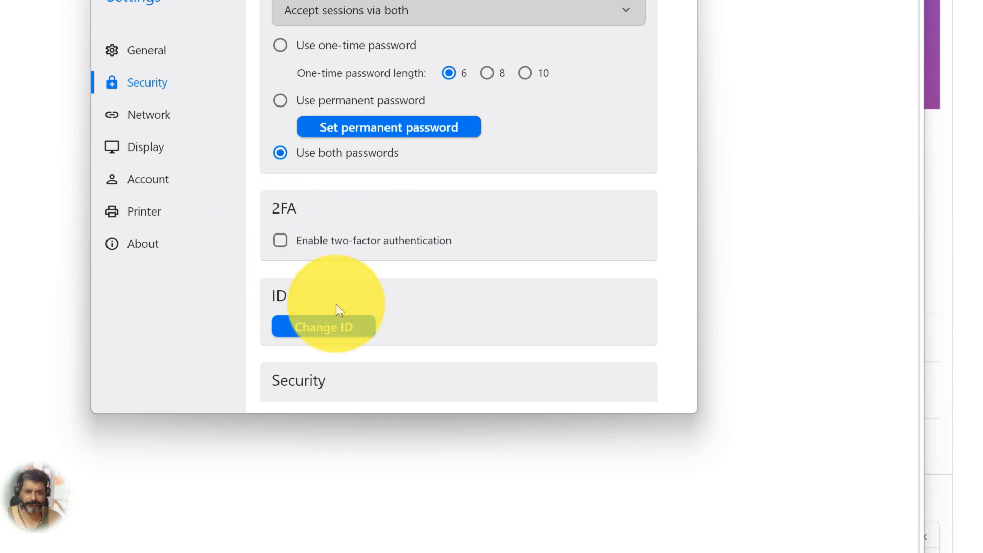
scroll(336, 305, down, 4)
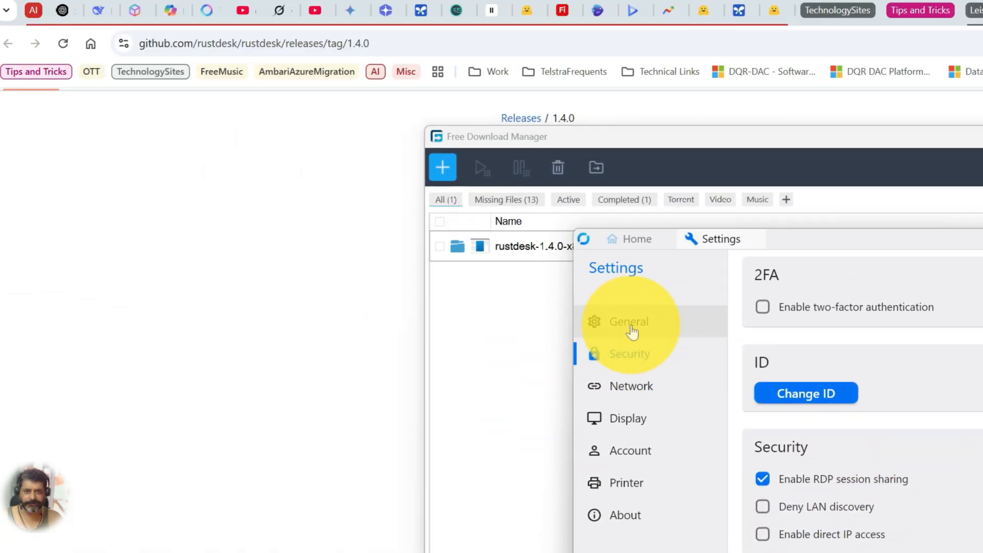
Stop the RustDesk service from the general settings and reopen the RustDesk window
click(186, 62)
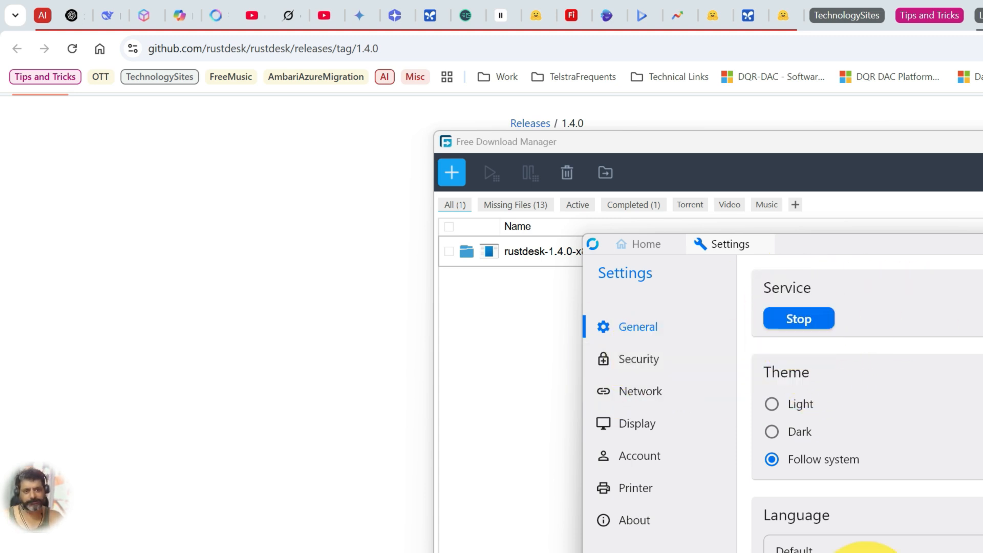
click(807, 318)
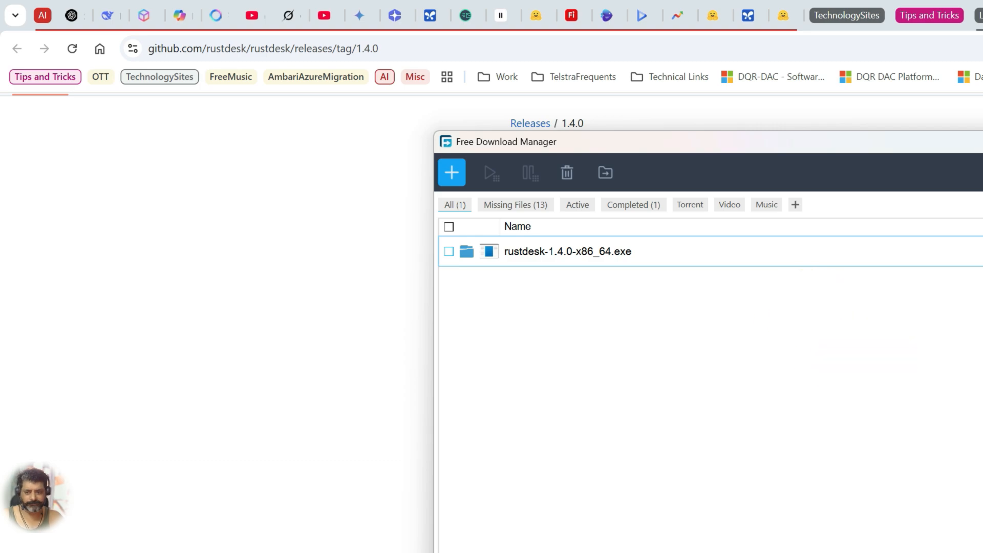
key(super)
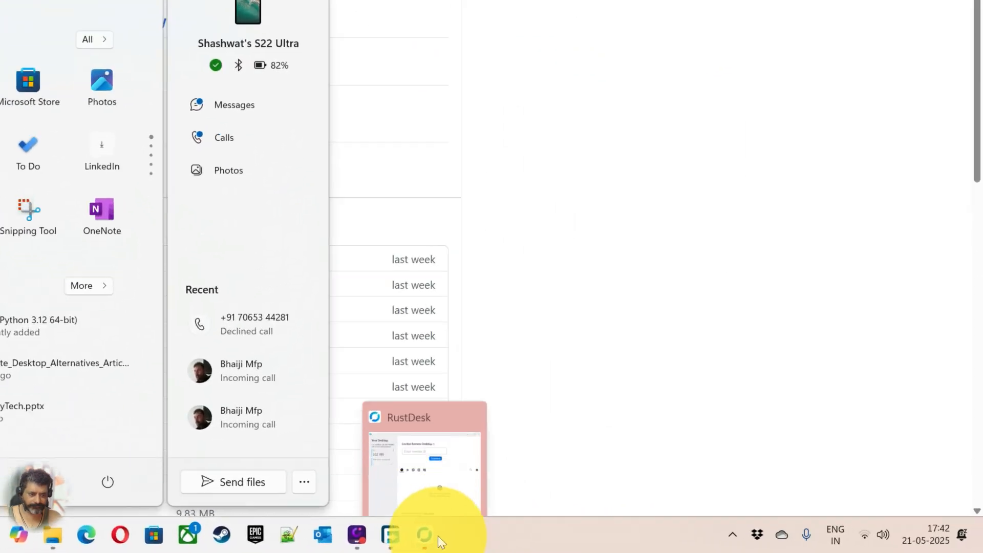
click(433, 535)
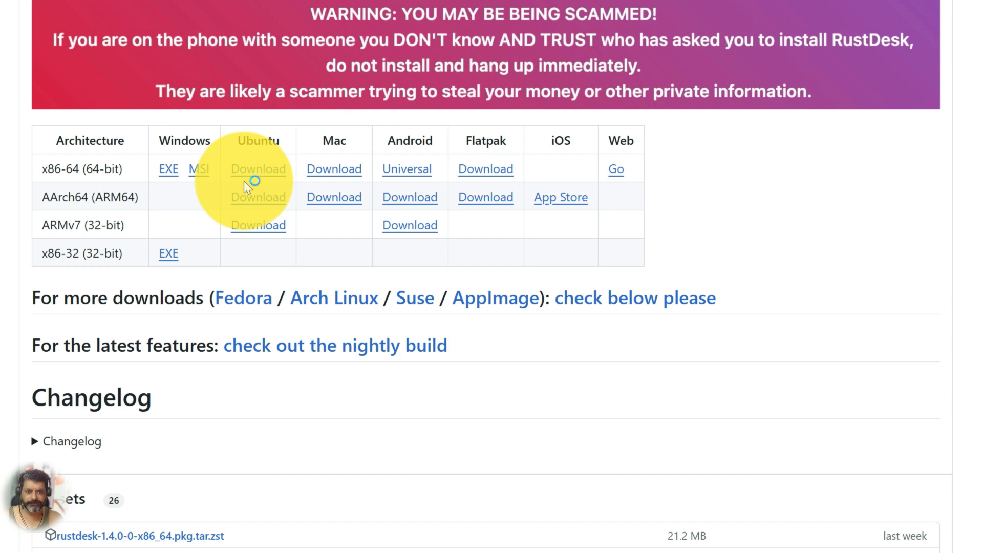
key(alt+Tab)
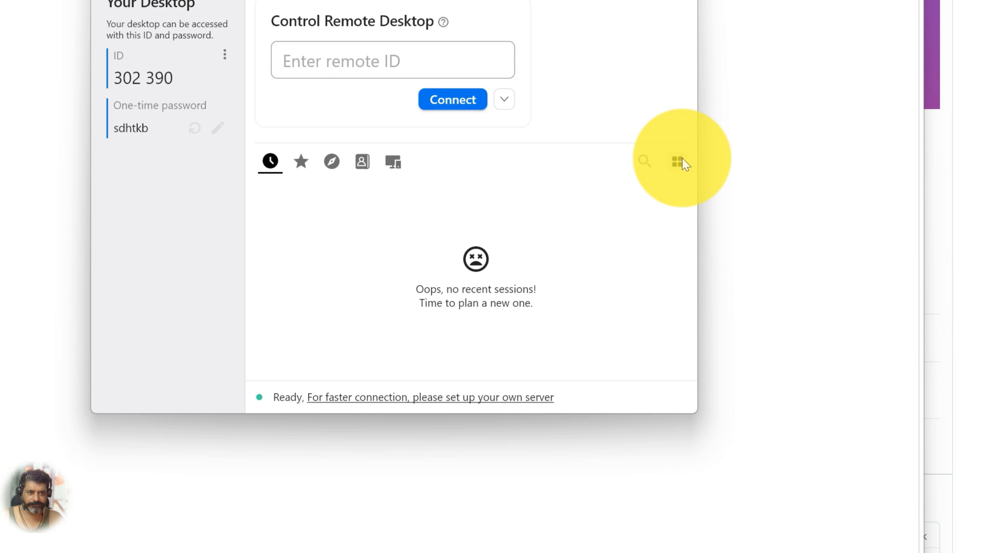
Look at the available view layouts for the sessions list and open the general settings from this desktop's ID entry
click(864, 266)
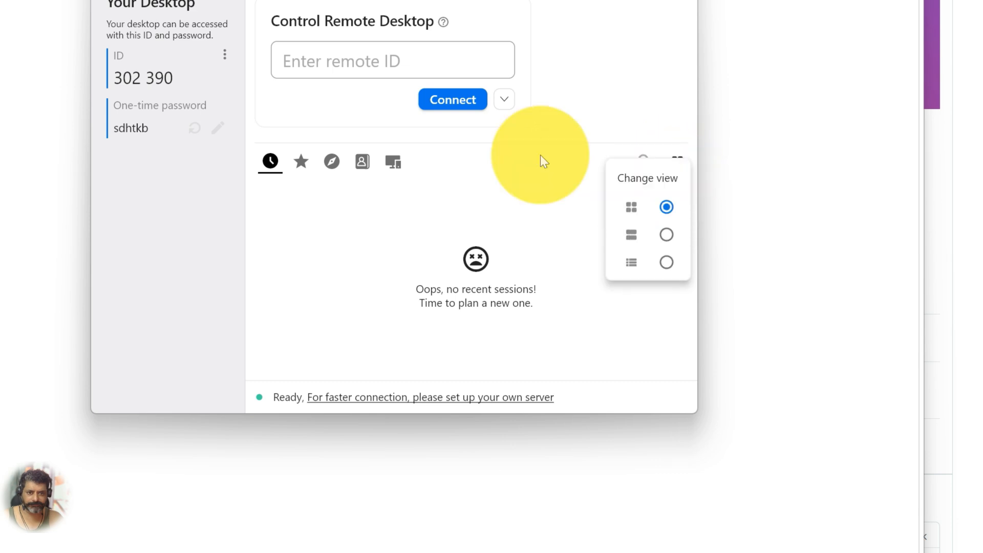
click(176, 223)
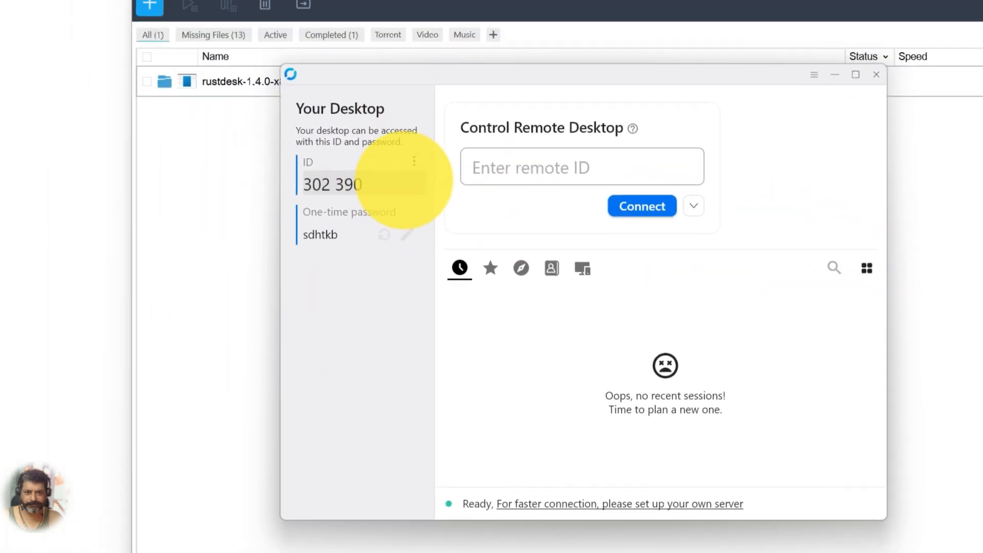
click(414, 162)
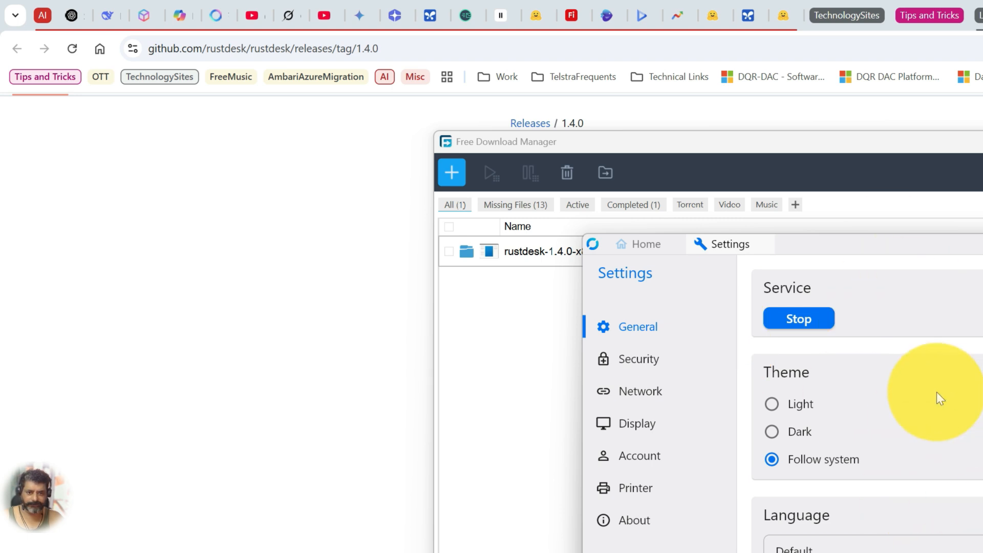
scroll(843, 276, down, 1)
scroll(840, 269, up, 1)
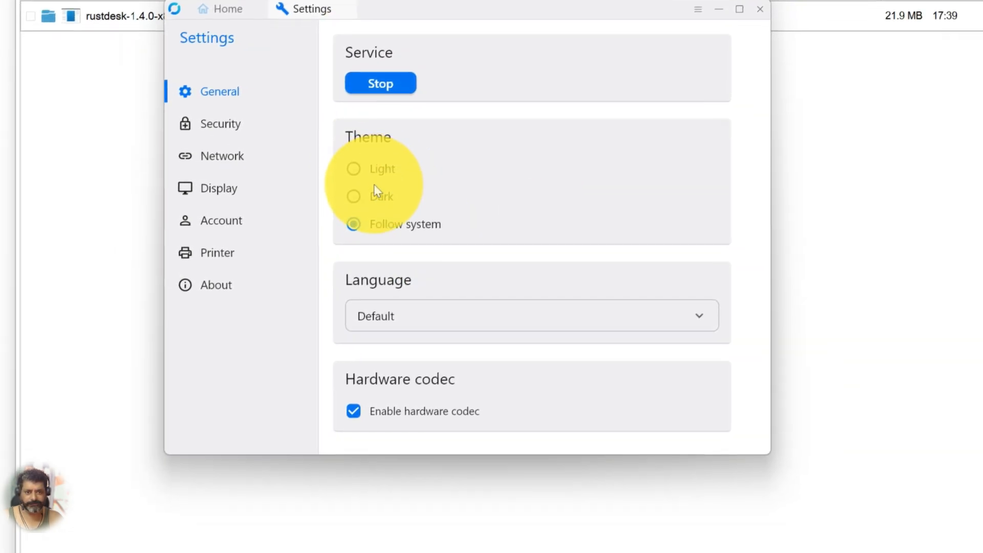
Try the Dark and Light themes and return the theme to Follow system
click(377, 193)
click(383, 172)
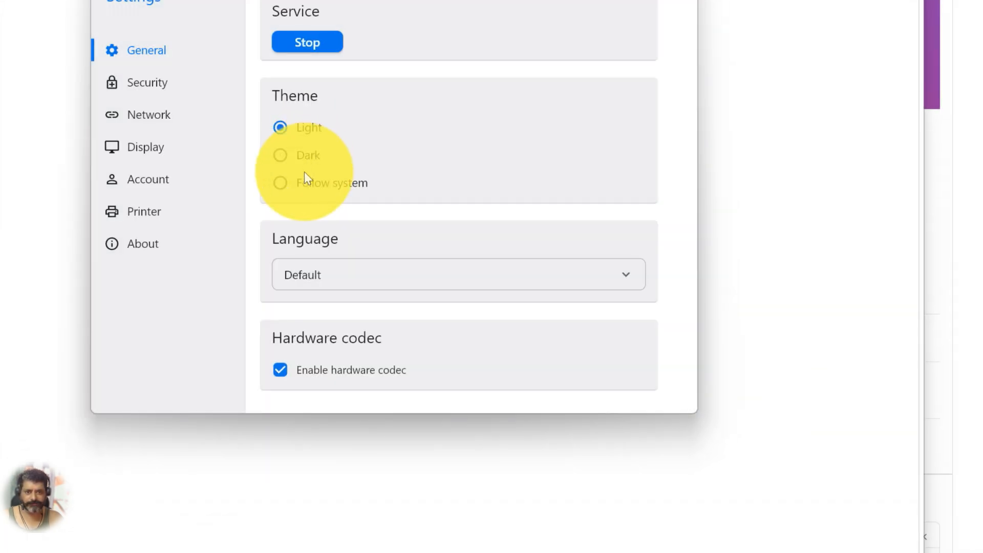
click(307, 182)
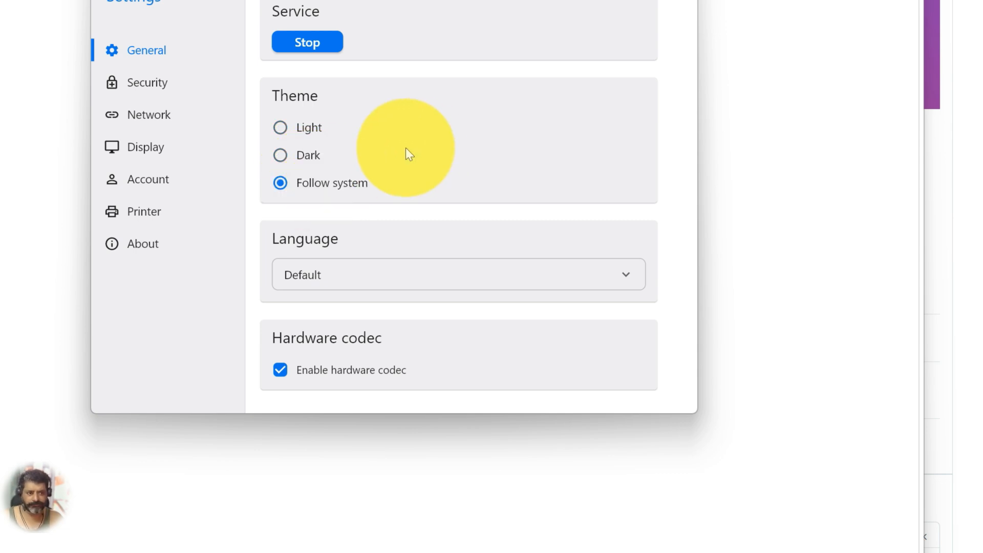
Browse the available interface languages in the general settings, keeping Default selected
scroll(331, 215, down, 2)
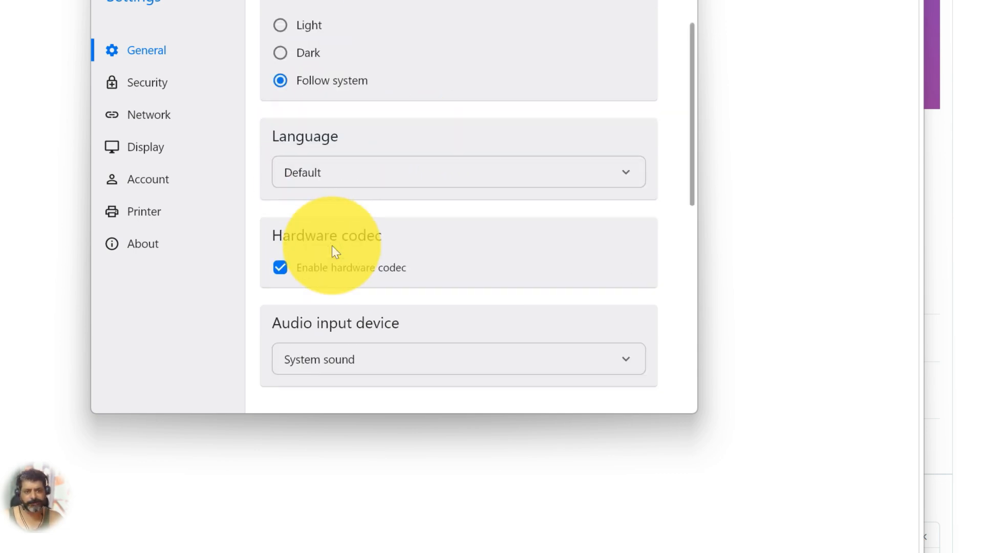
click(370, 177)
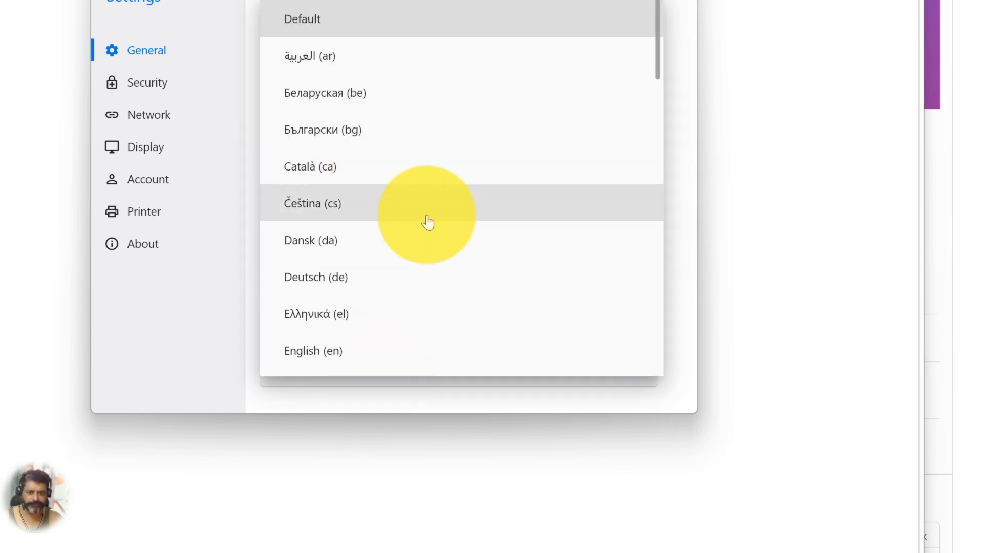
scroll(426, 224, down, 1)
scroll(428, 223, down, 15)
scroll(429, 230, up, 5)
scroll(429, 229, up, 10)
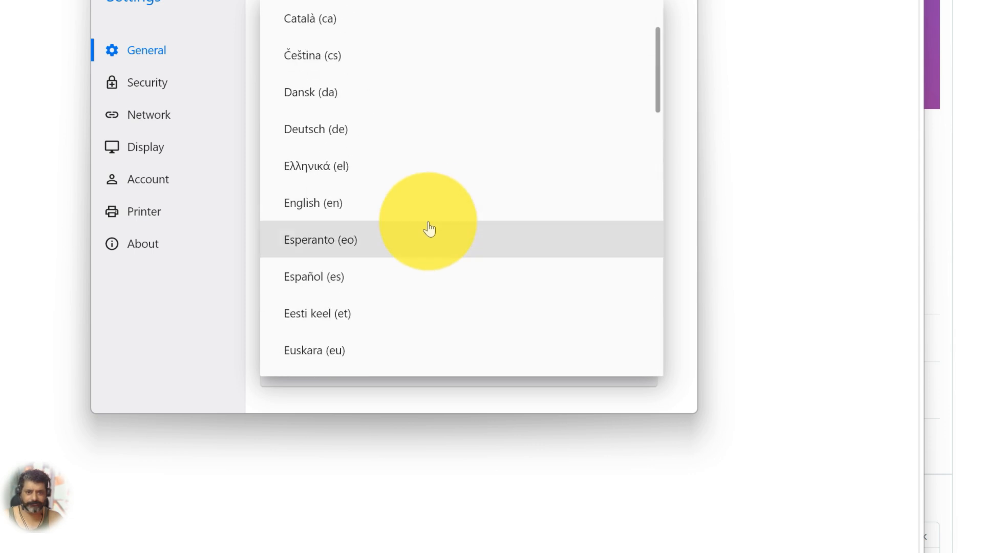
scroll(429, 229, down, 5)
scroll(430, 230, down, 3)
scroll(430, 230, up, 3)
scroll(429, 233, down, 2)
scroll(428, 235, down, 8)
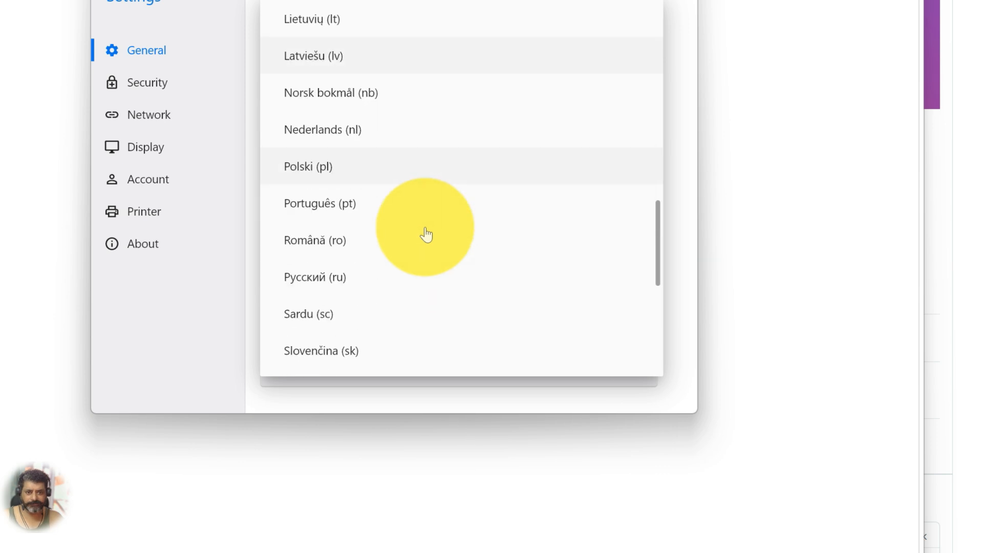
scroll(425, 235, up, 10)
click(219, 321)
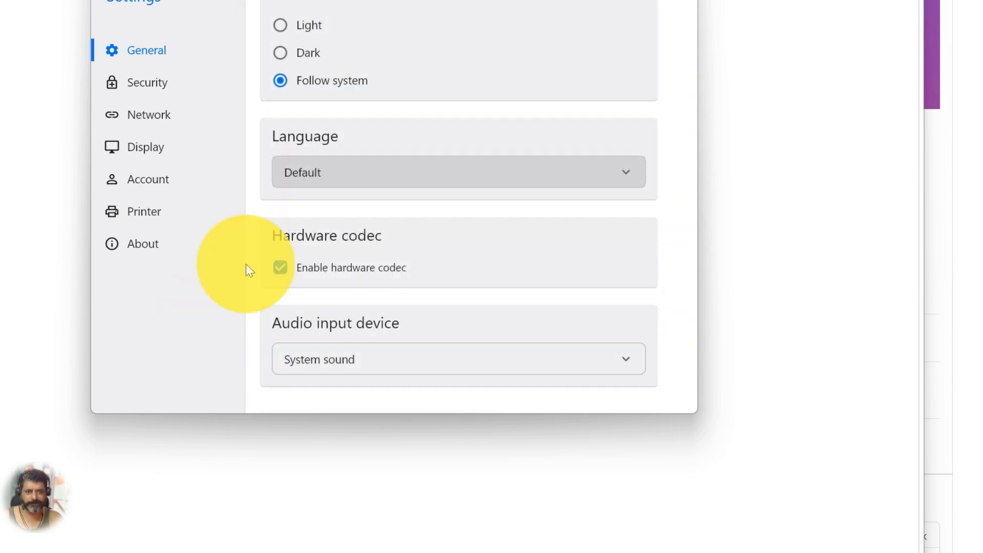
Check the audio input devices, keeping System sound, and review the Recording and Other options in the general settings
scroll(391, 301, down, 2)
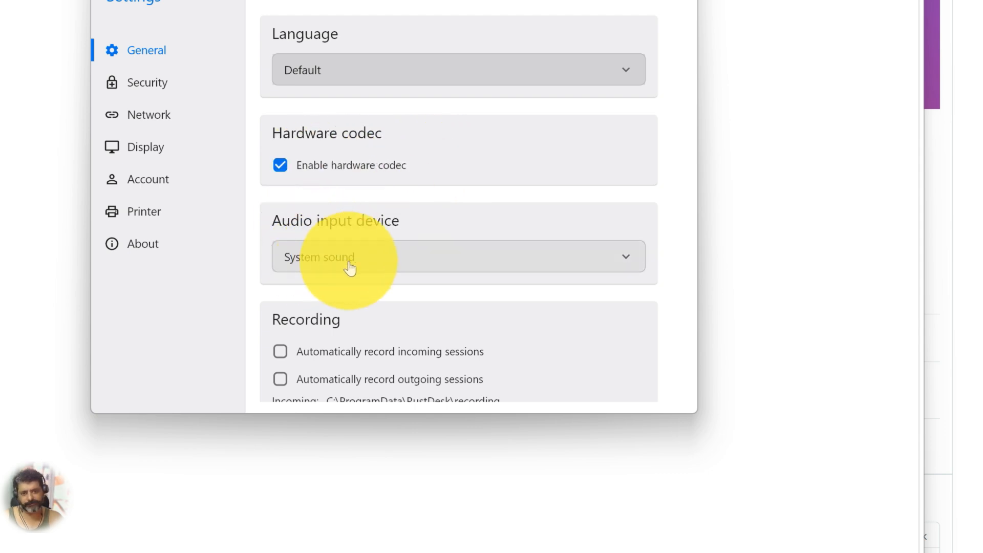
scroll(351, 266, down, 2)
click(387, 156)
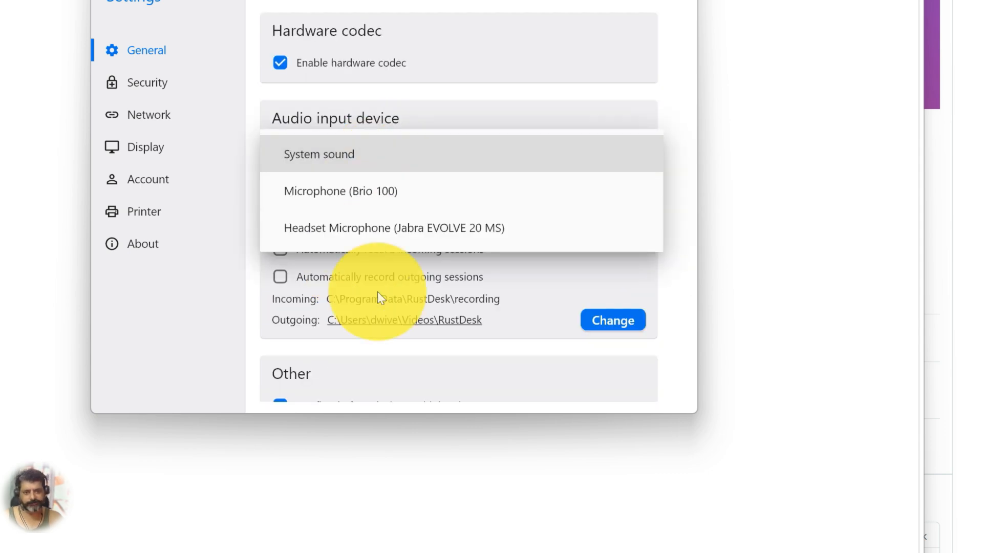
click(689, 109)
scroll(671, 154, down, 4)
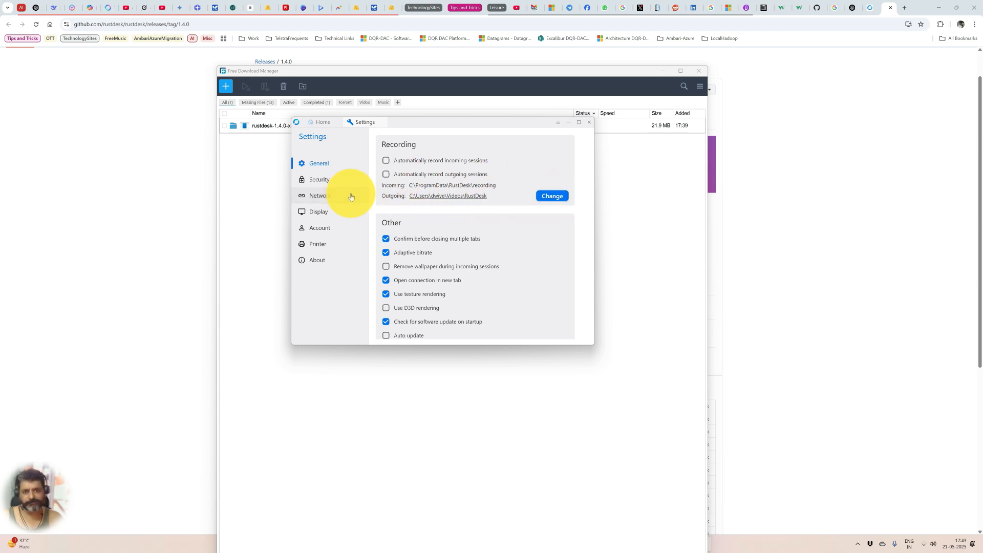
scroll(423, 247, down, 1)
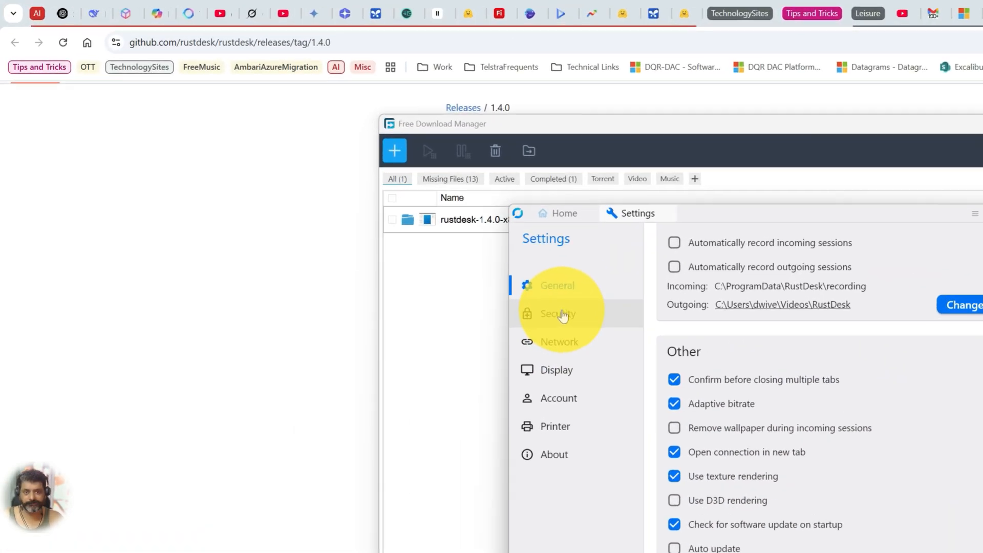
Review the locked password, 2FA, ID and session sharing options in the security settings
click(388, 218)
scroll(492, 281, down, 10)
scroll(821, 462, down, 1)
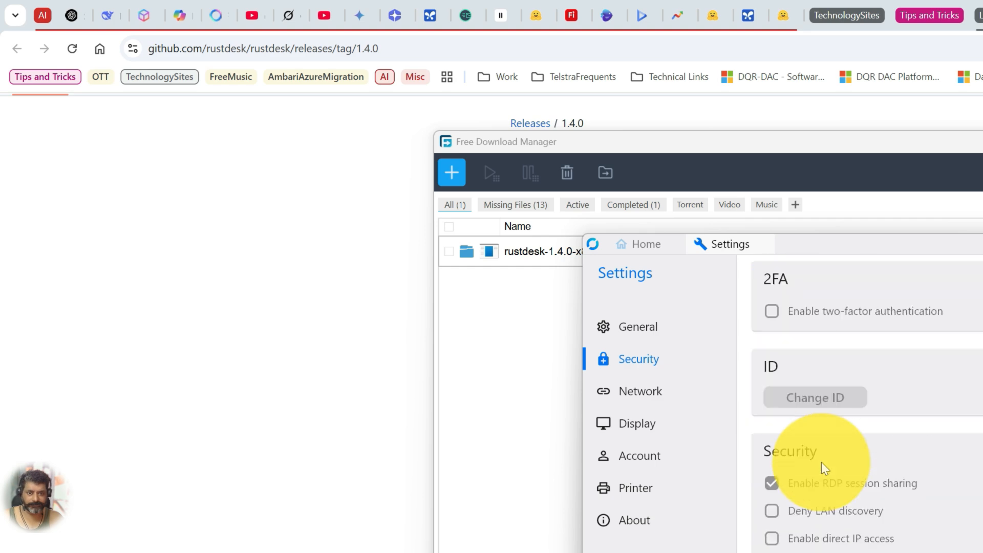
scroll(821, 462, up, 3)
scroll(821, 462, down, 3)
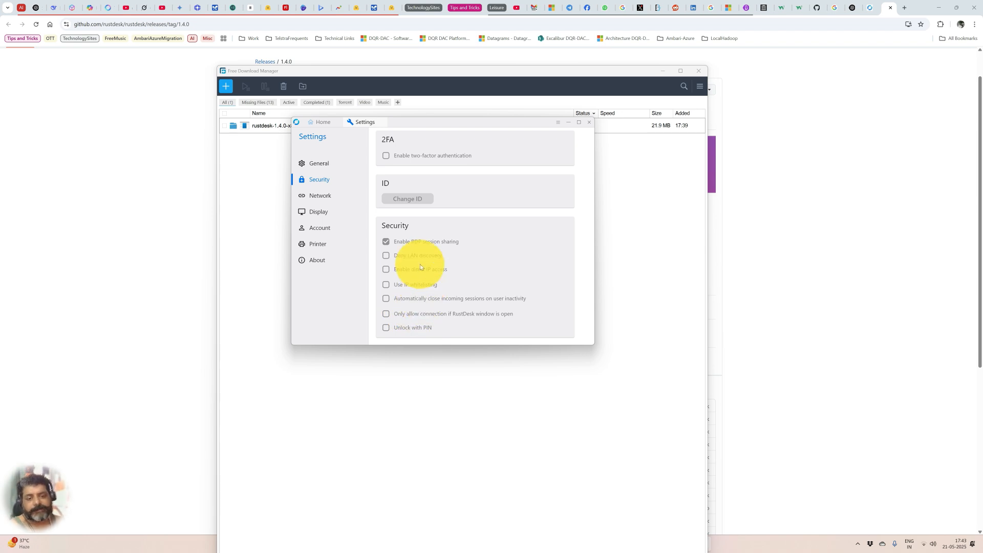
scroll(429, 297, up, 3)
scroll(459, 302, down, 2)
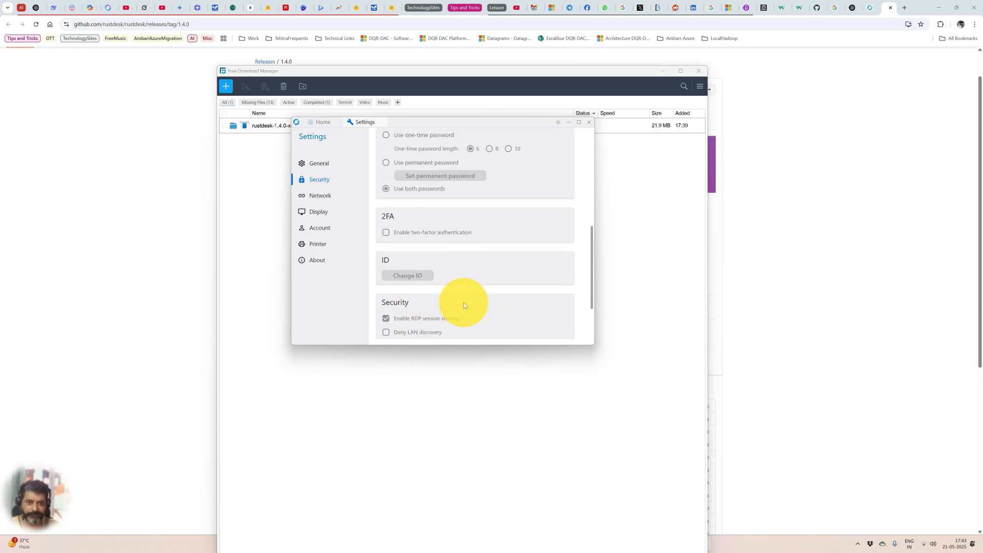
scroll(461, 301, up, 1)
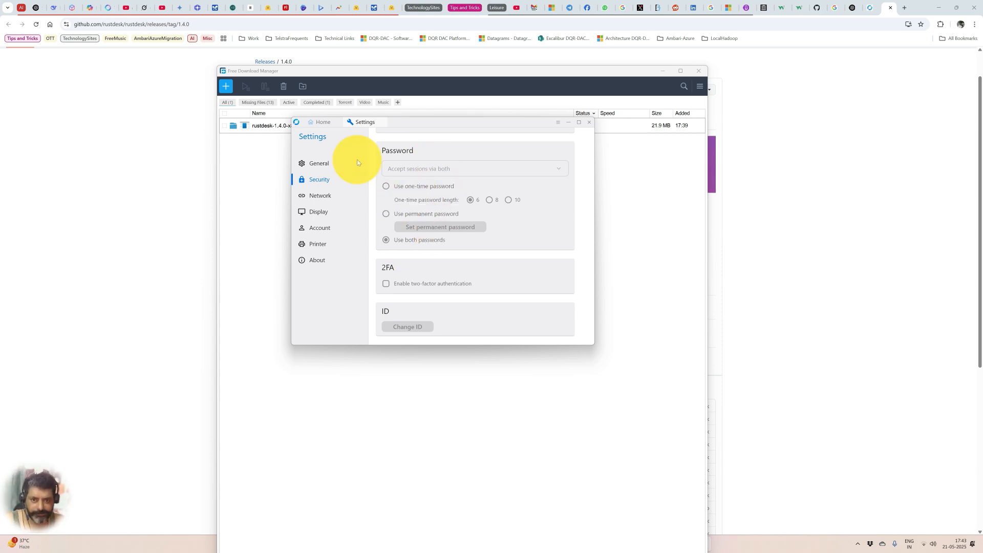
Look over the network settings and set the default view style to Scale adaptive in the display settings
click(336, 193)
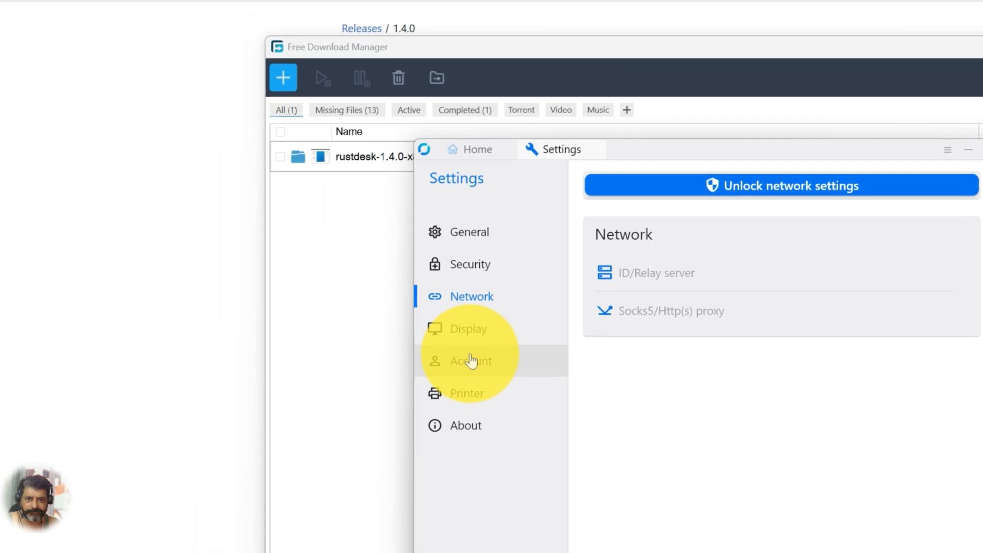
click(468, 329)
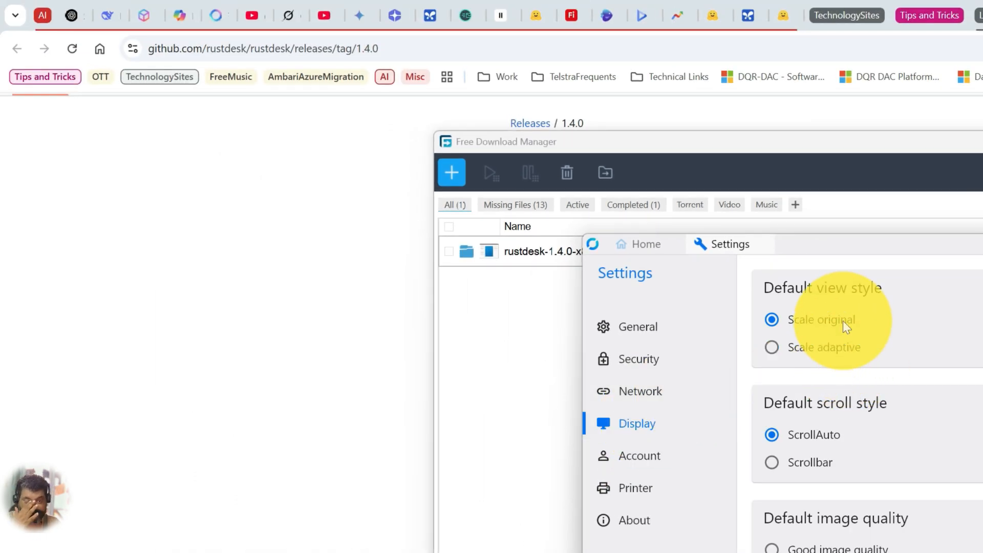
click(830, 348)
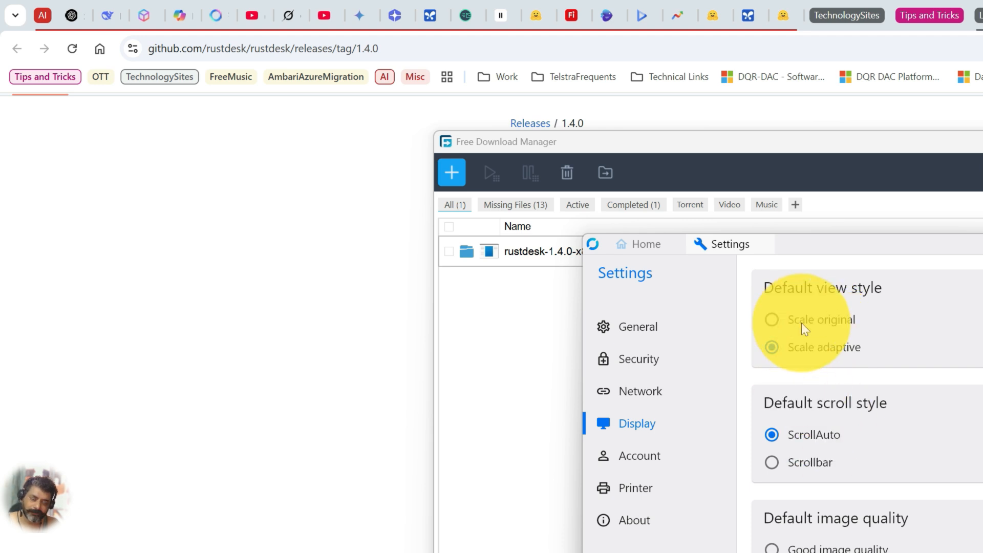
Set the default view style to Scale original and review the codec, trackpad speed, privacy mode and other default display options
click(772, 322)
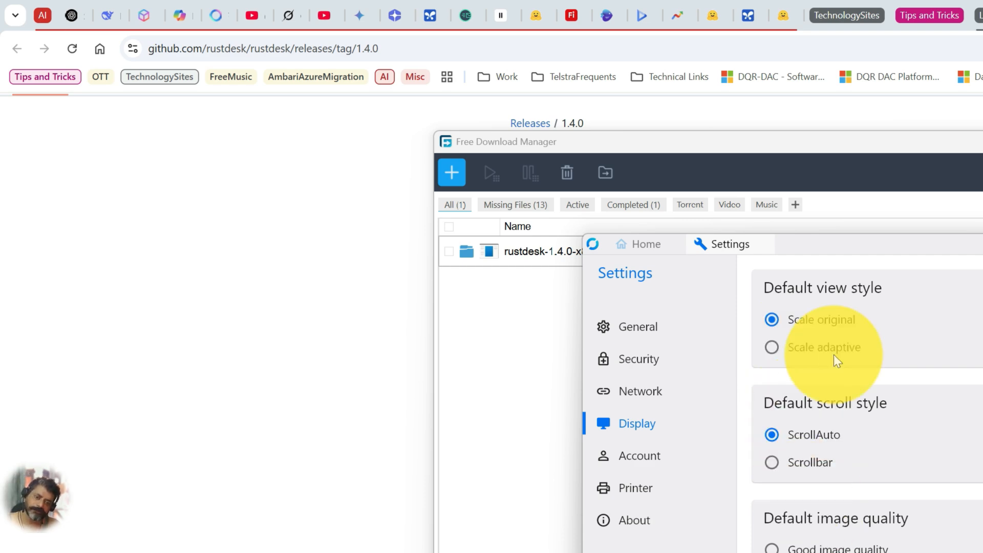
scroll(845, 410, down, 7)
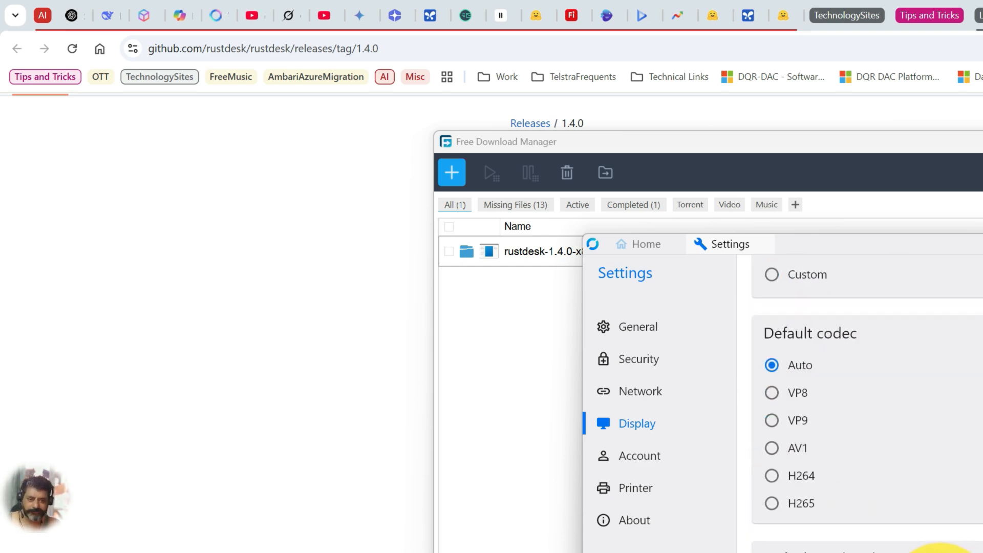
scroll(942, 549, down, 4)
scroll(941, 549, up, 5)
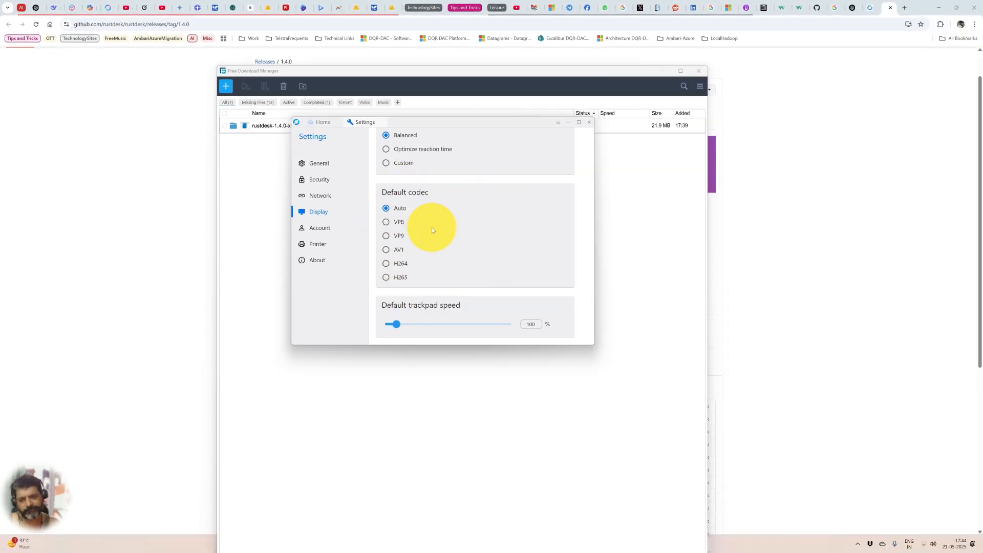
scroll(419, 266, down, 7)
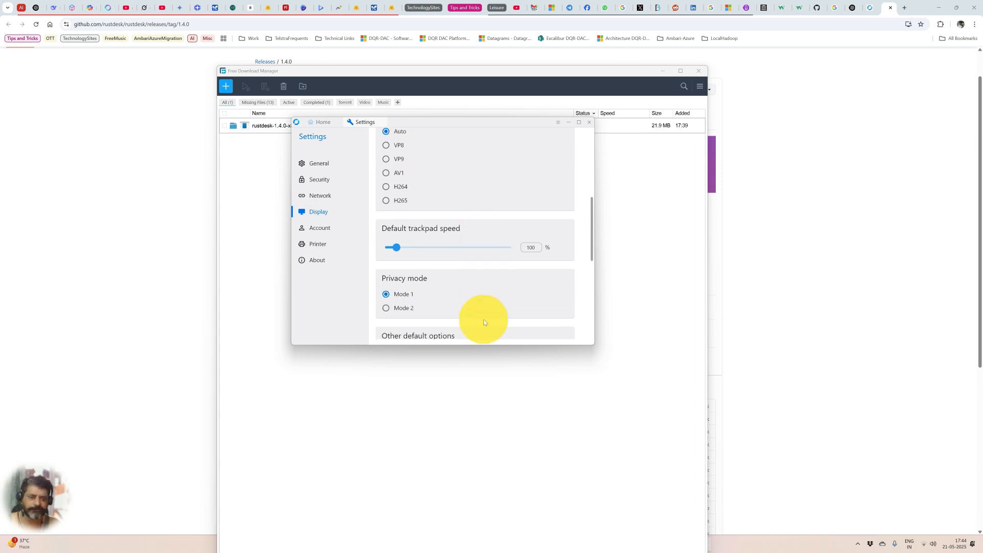
scroll(416, 267, down, 2)
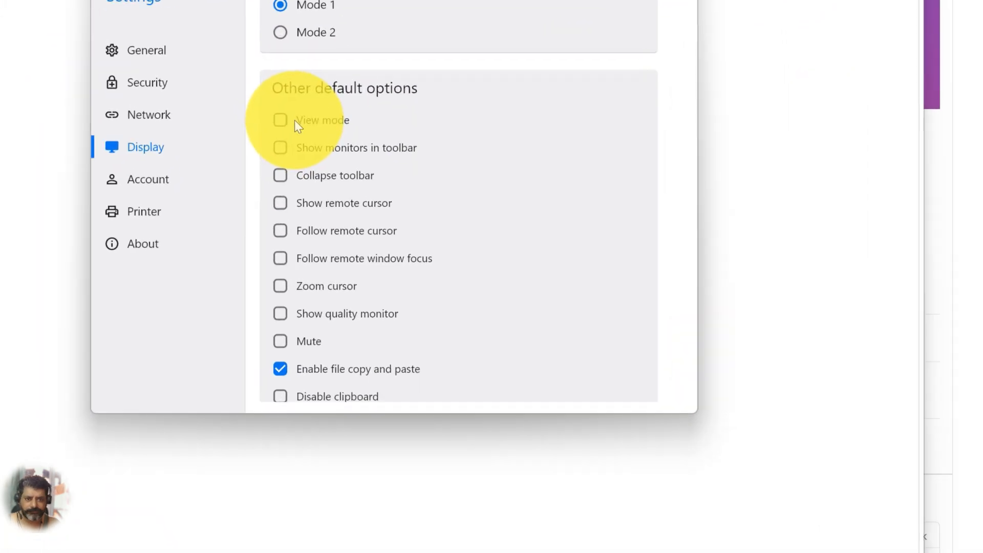
click(286, 121)
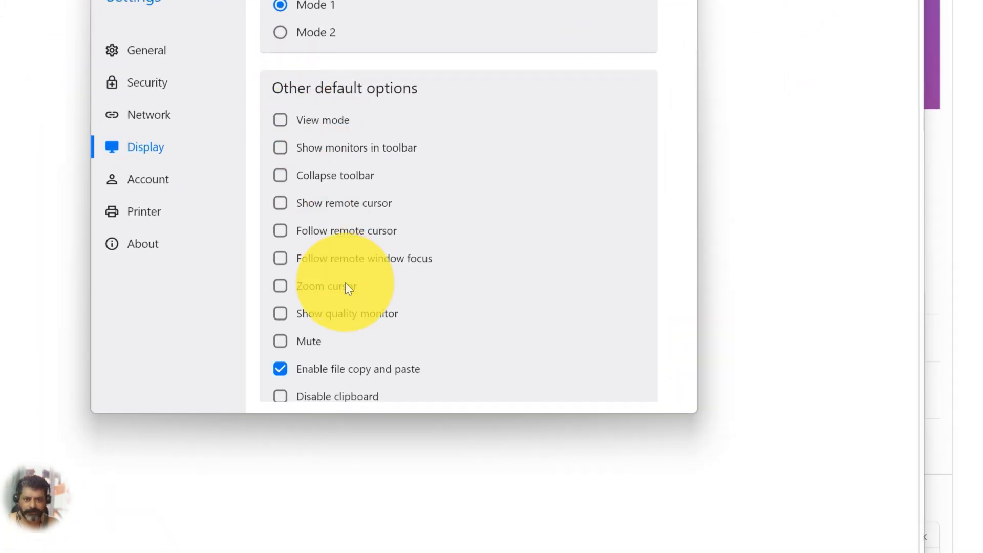
scroll(345, 282, down, 5)
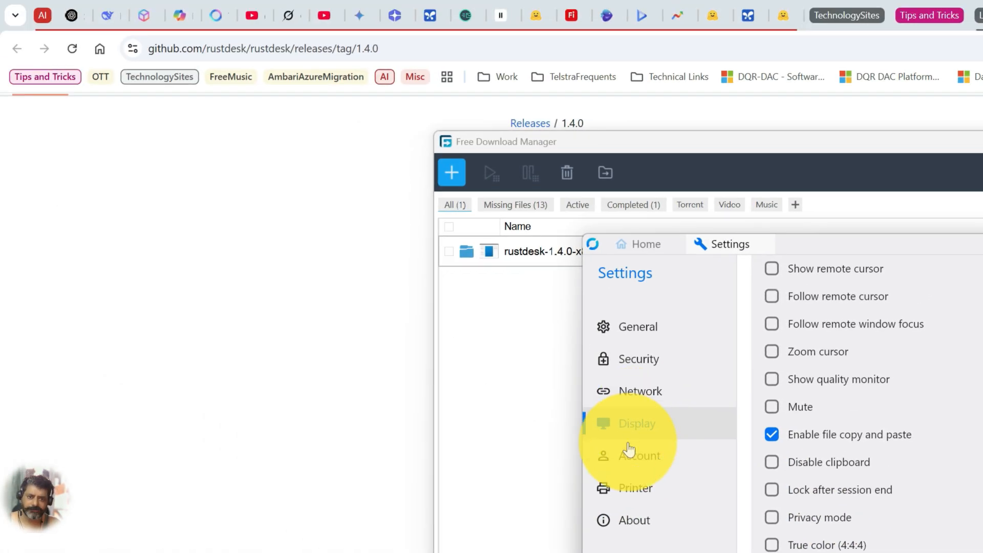
Examine the login form in the account settings, try submitting it without a username or password, and close the form
click(534, 399)
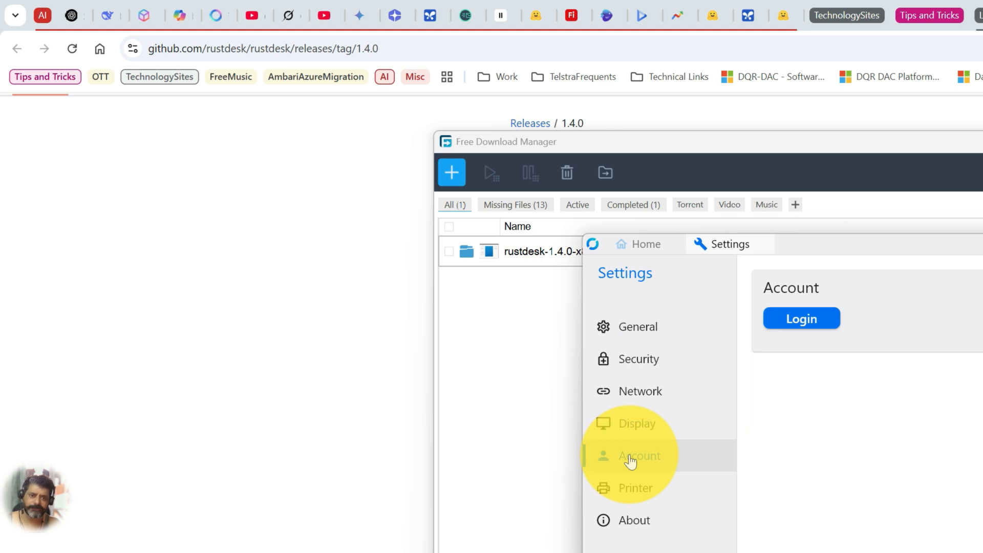
click(778, 321)
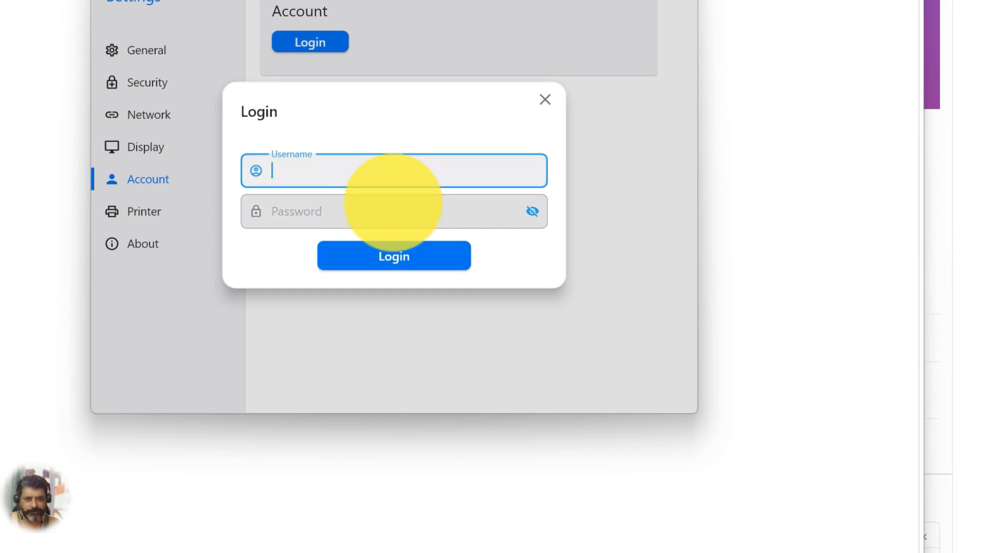
click(706, 381)
click(706, 347)
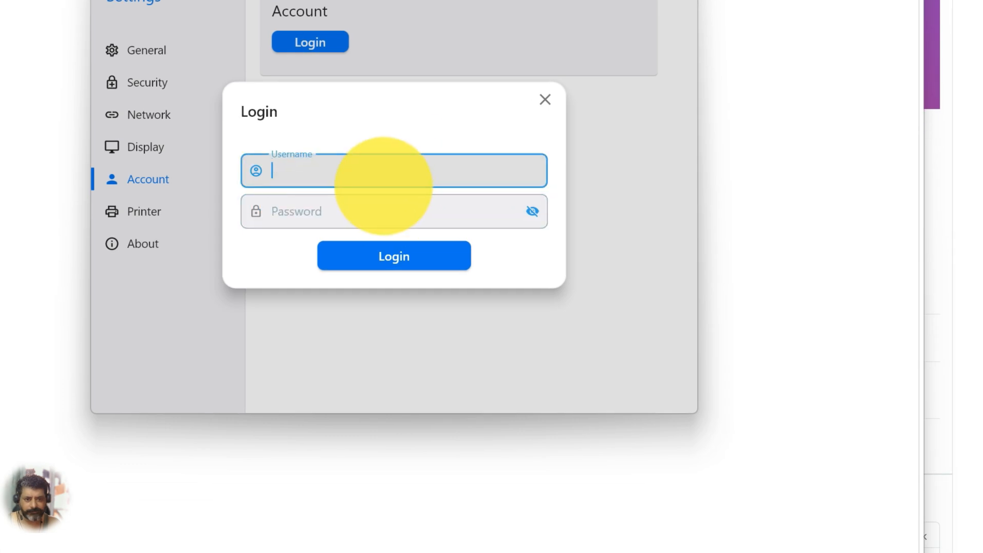
click(397, 261)
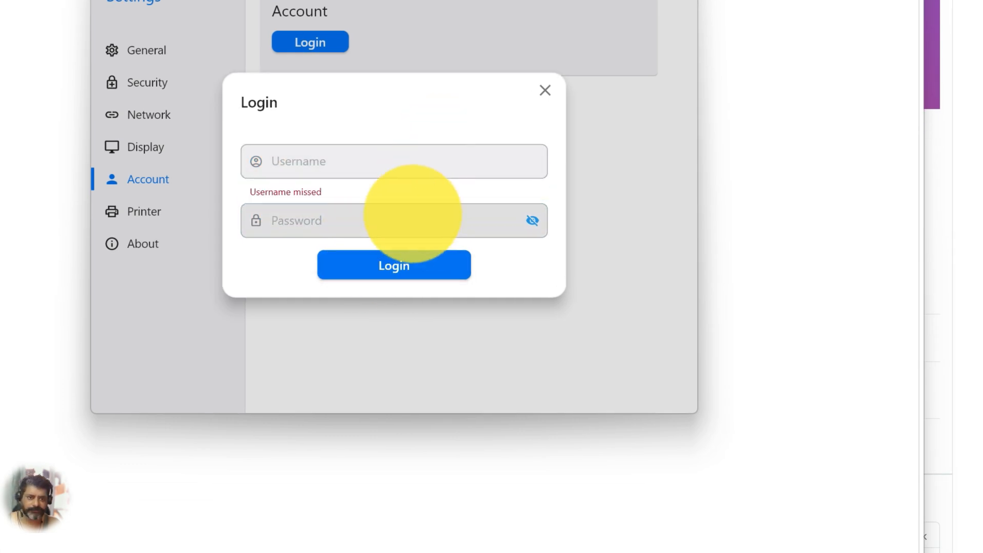
click(416, 163)
click(406, 209)
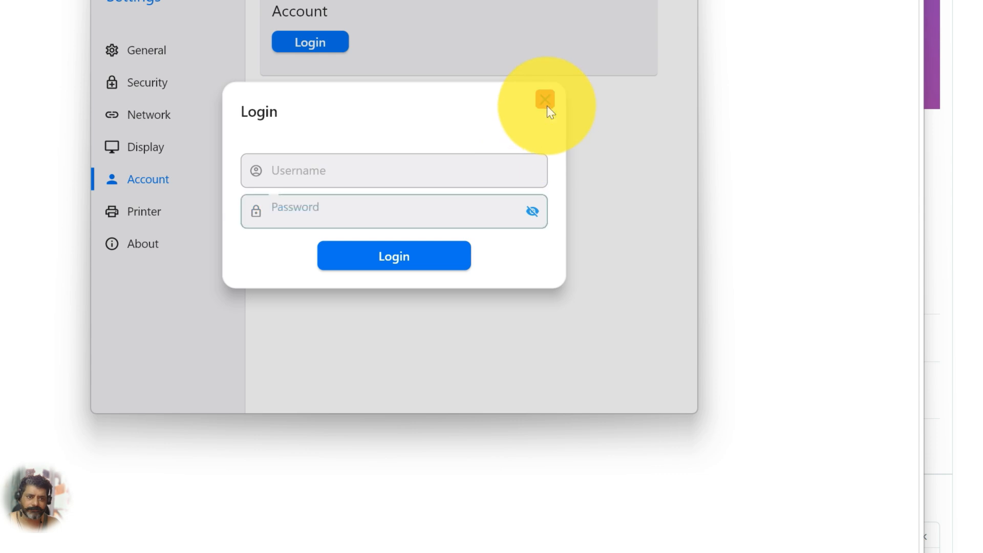
click(546, 100)
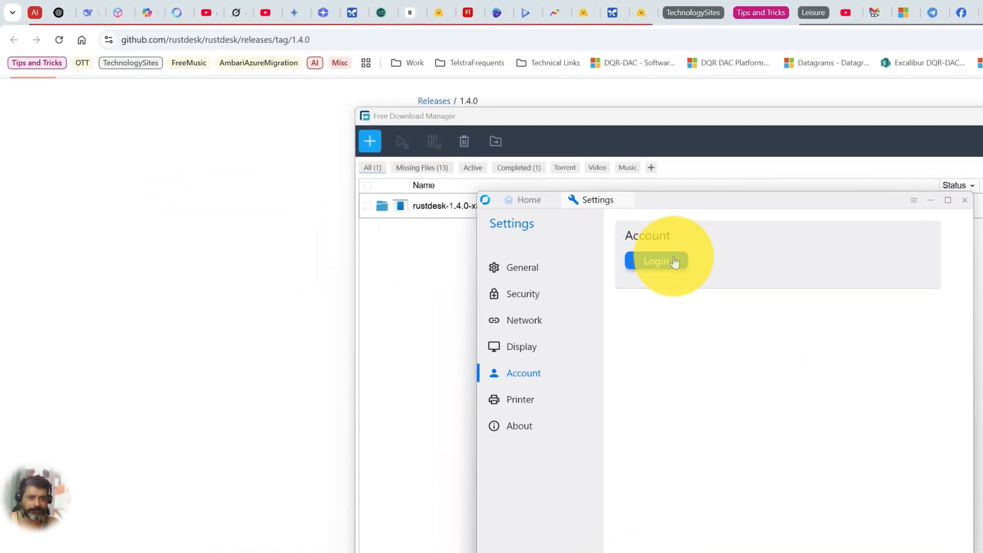
click(657, 255)
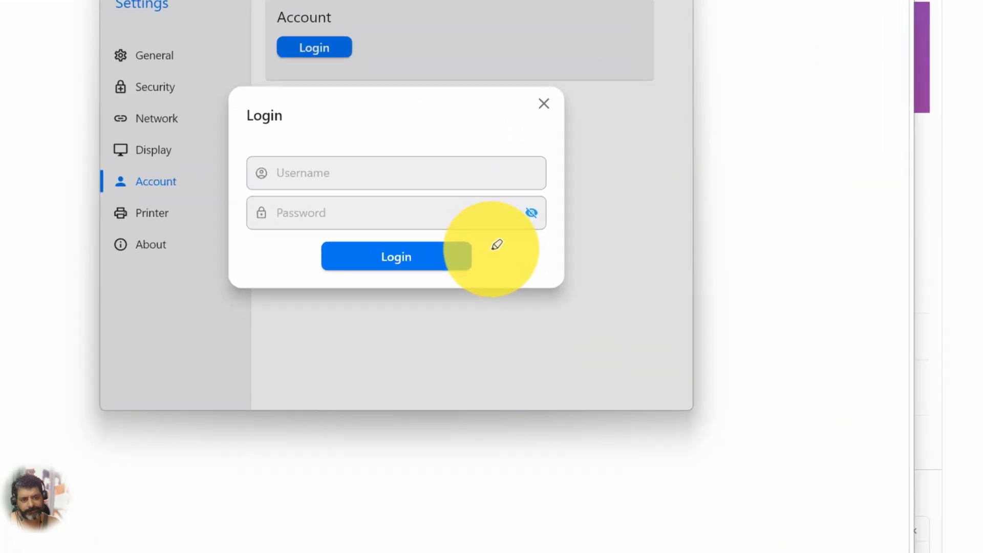
mouse_move(491, 263)
mouse_down()
mouse_move(485, 275)
mouse_move(505, 257)
mouse_move(560, 277)
mouse_move(571, 245)
mouse_move(570, 318)
mouse_up()
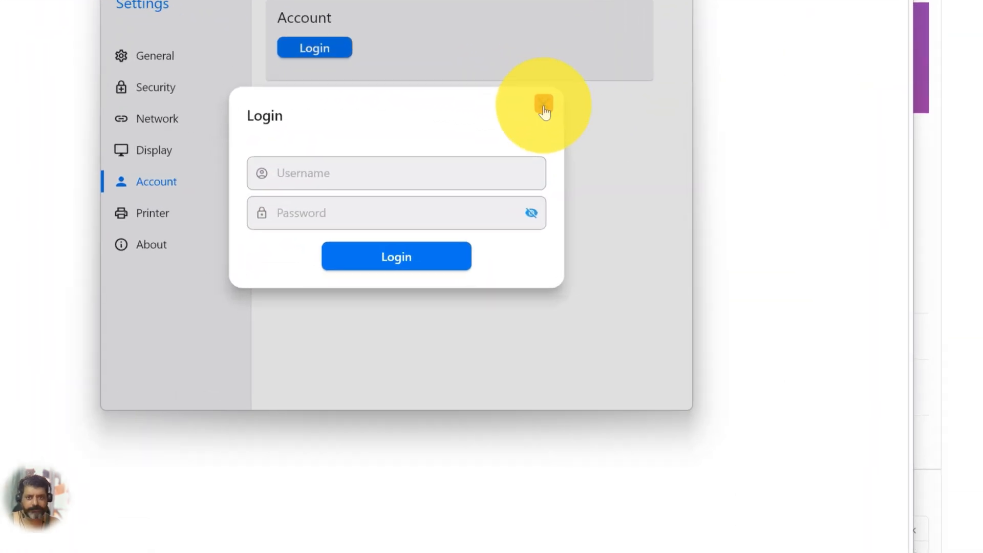
click(518, 188)
Switch to Chrome, view the signed-in account's GitHub profile, and return to the RustDesk 1.4.0 release page
click(198, 231)
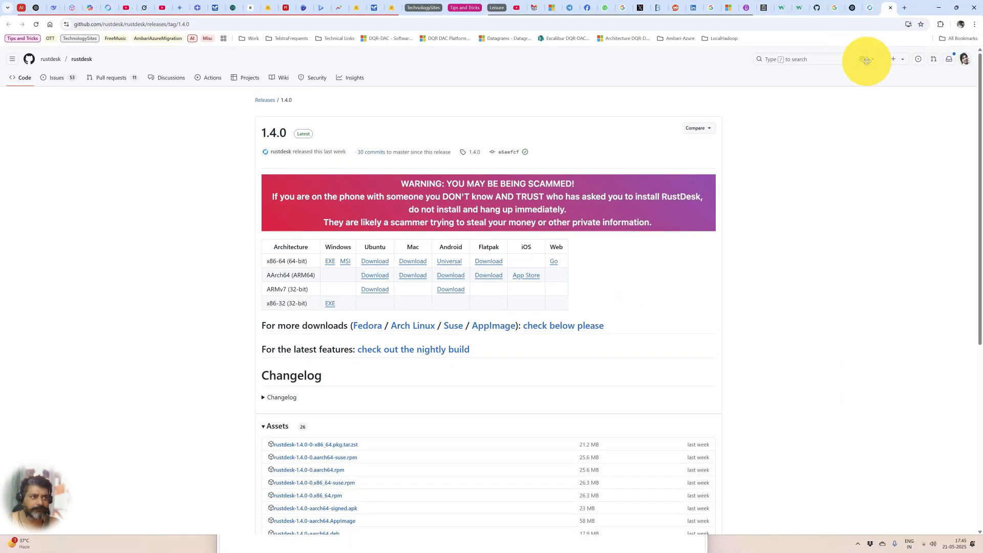
click(965, 58)
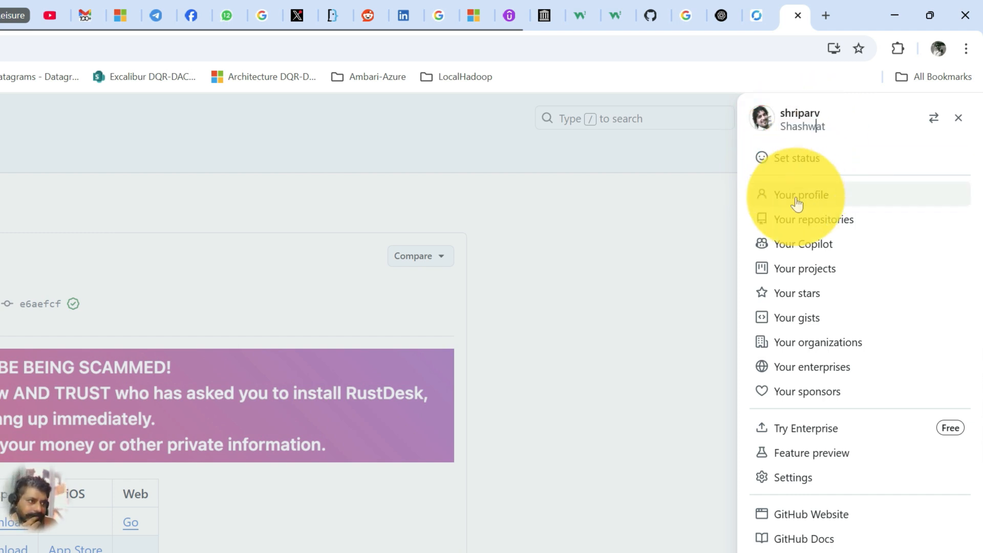
click(828, 204)
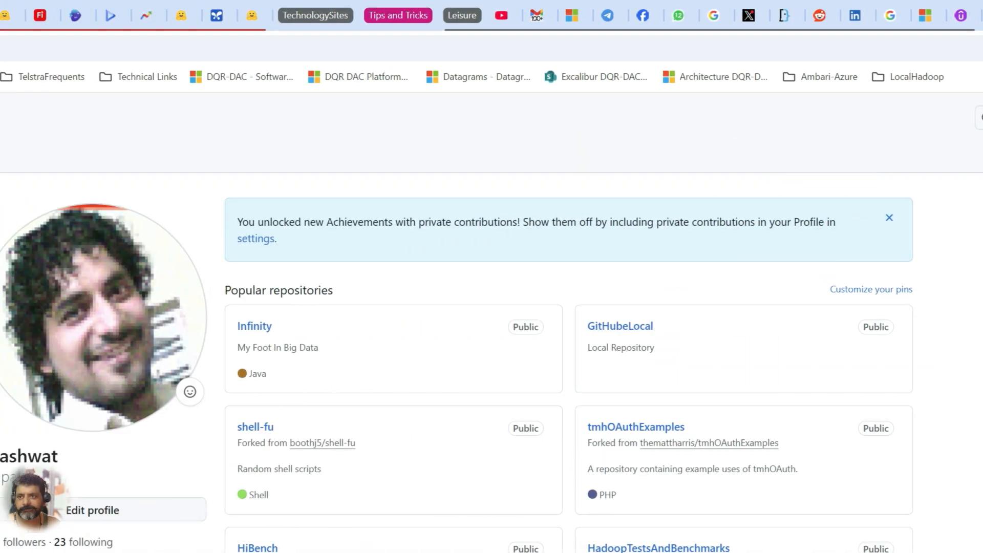
click(14, 48)
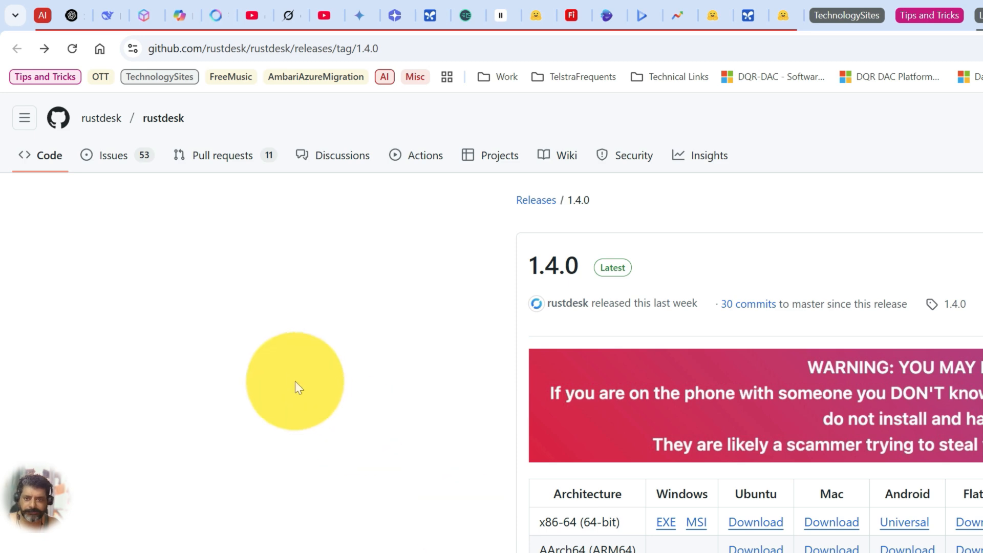
Search Google for RustDesk from its GitHub organization page and look over the official rustdesk.com home page
click(568, 302)
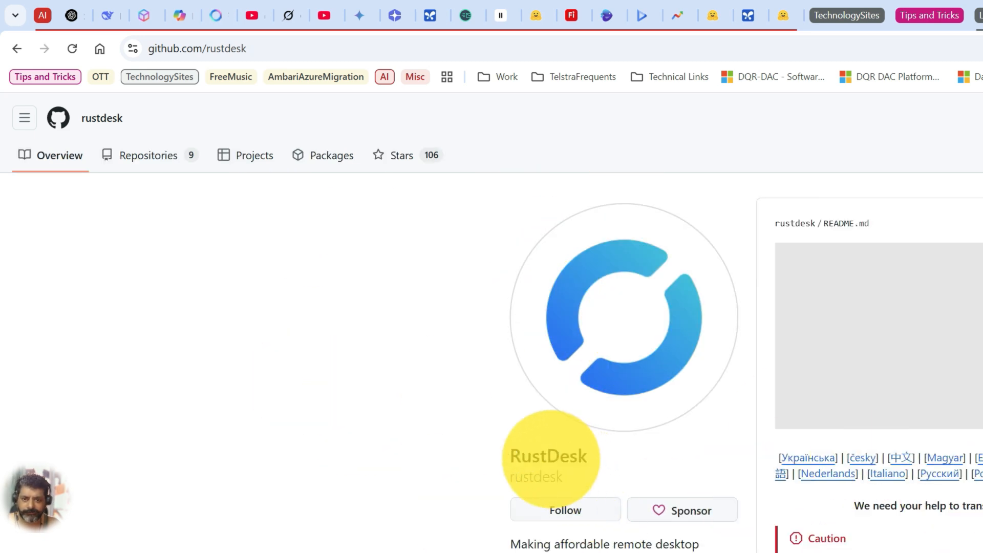
right_click(547, 460)
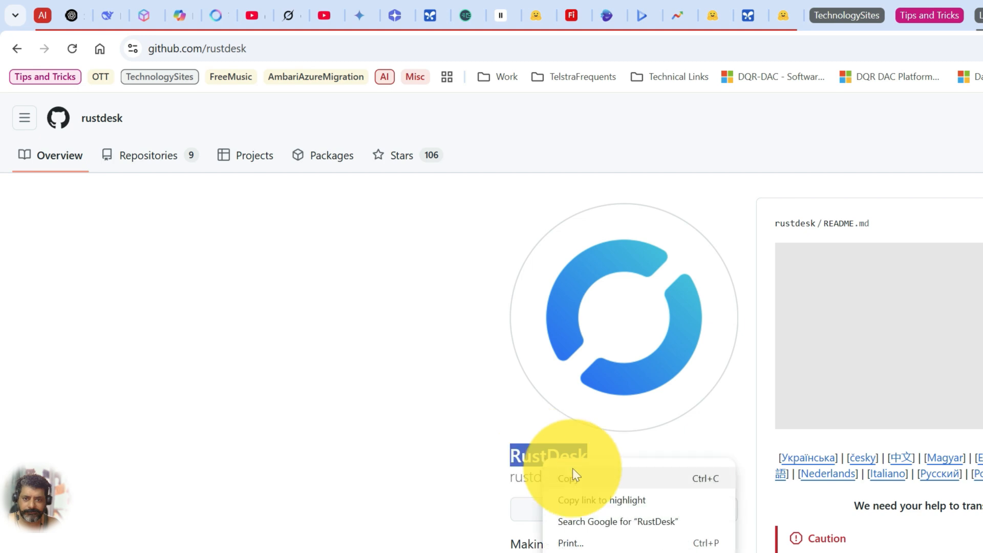
click(598, 521)
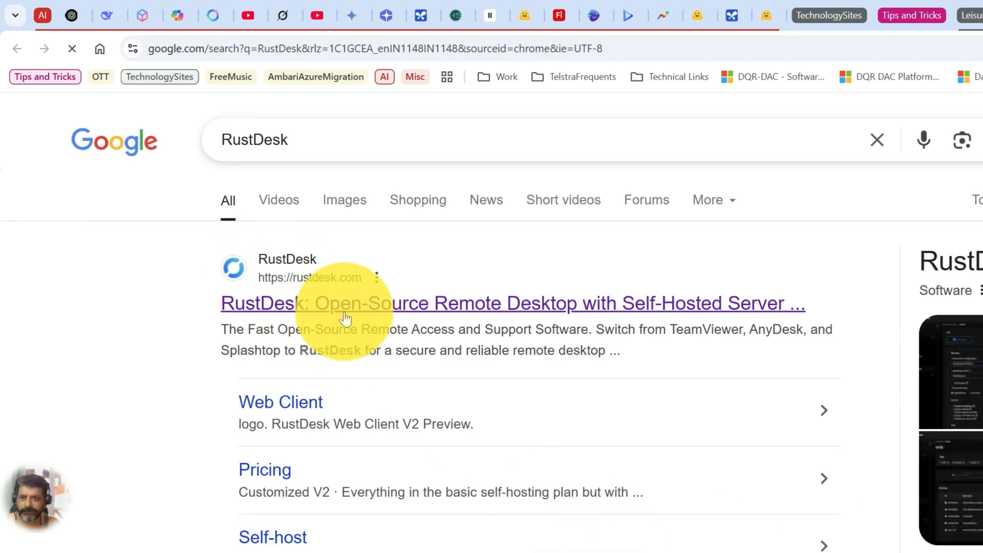
click(344, 307)
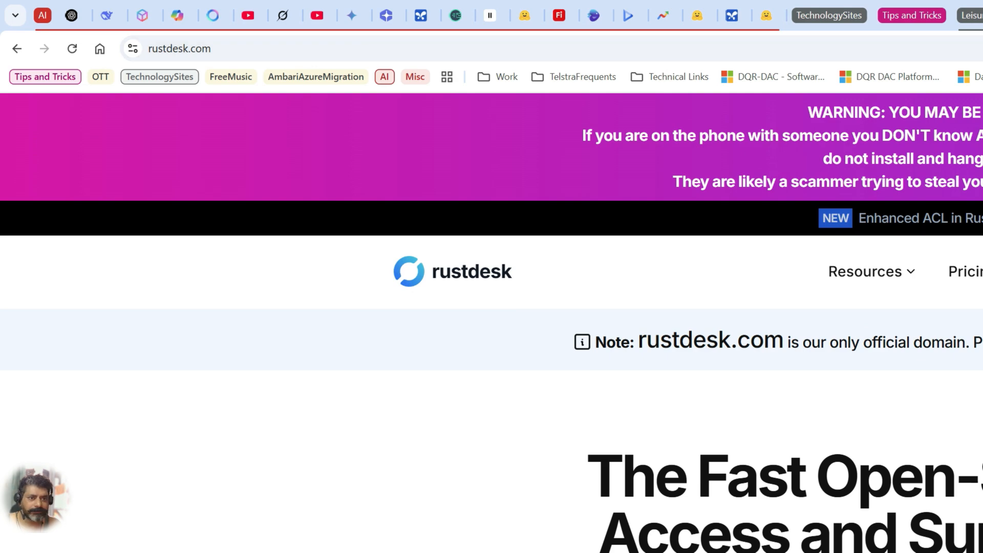
scroll(445, 259, down, 10)
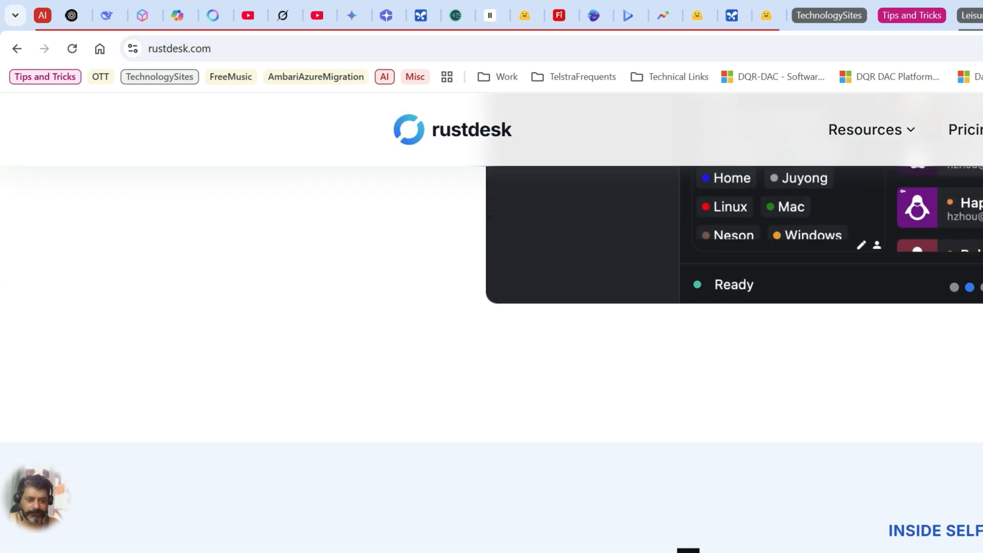
scroll(492, 307, up, 10)
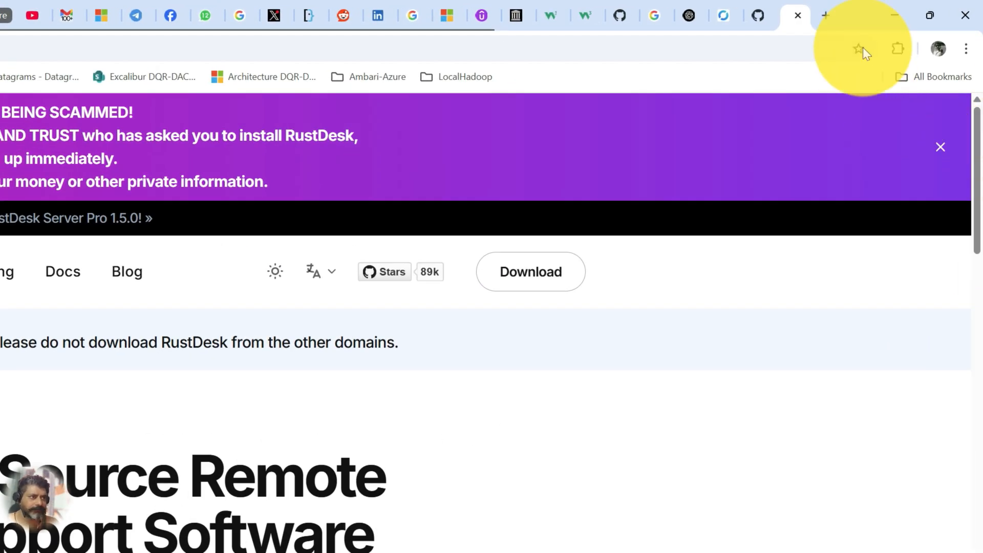
Return to the RustDesk settings, review the incoming and outgoing print job options, and check the version in the About section
click(886, 12)
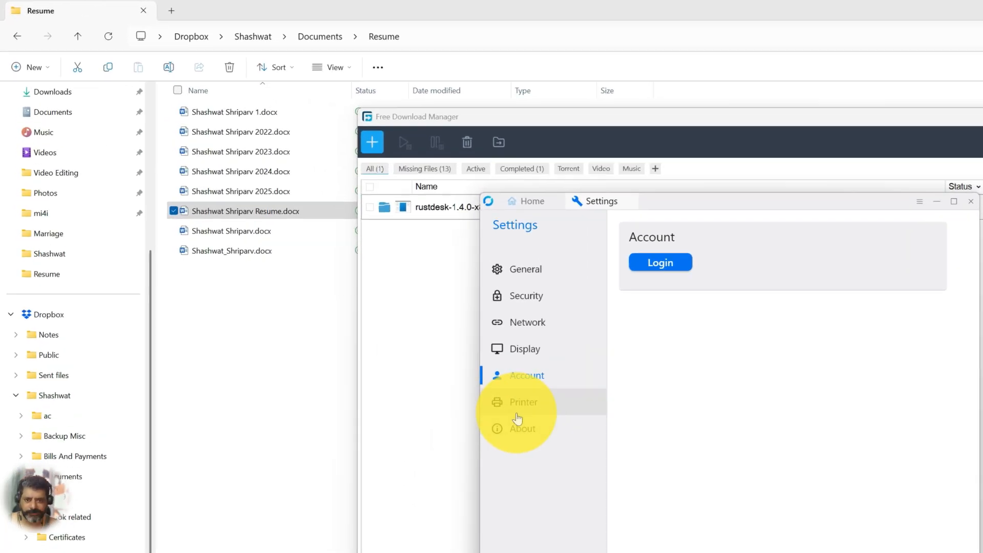
click(318, 245)
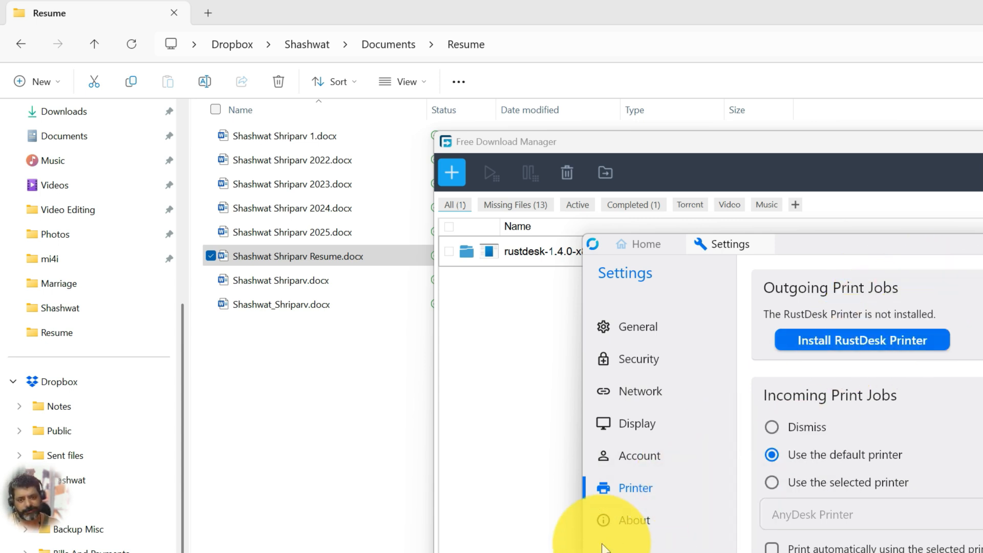
click(635, 521)
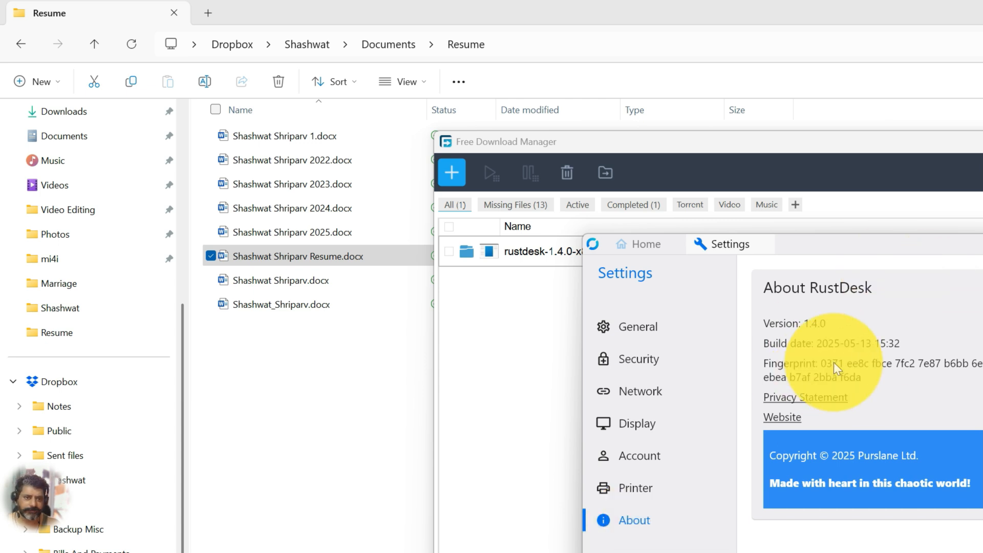
drag(763, 323, 907, 318)
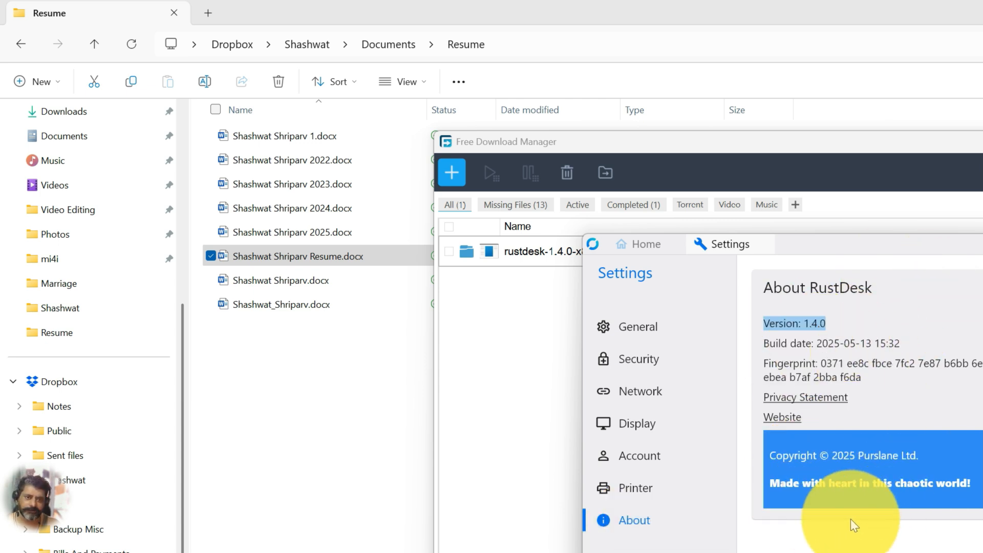
Close the settings and return to the RustDesk home view
click(637, 253)
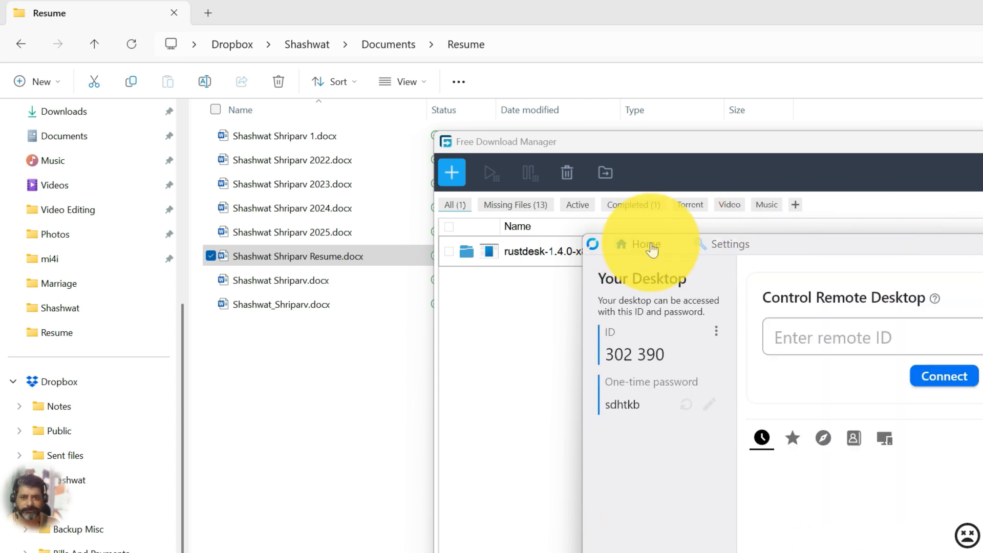
click(726, 245)
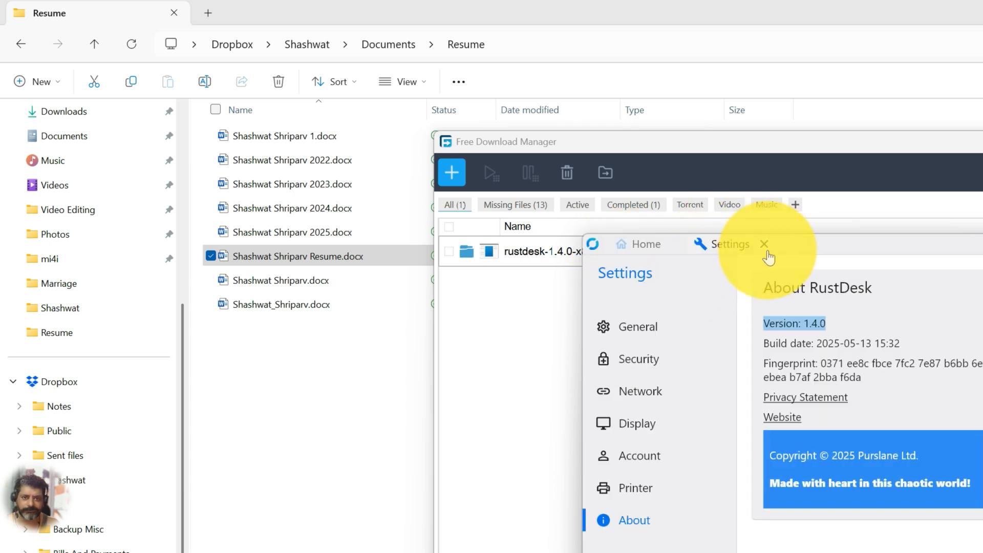
click(763, 247)
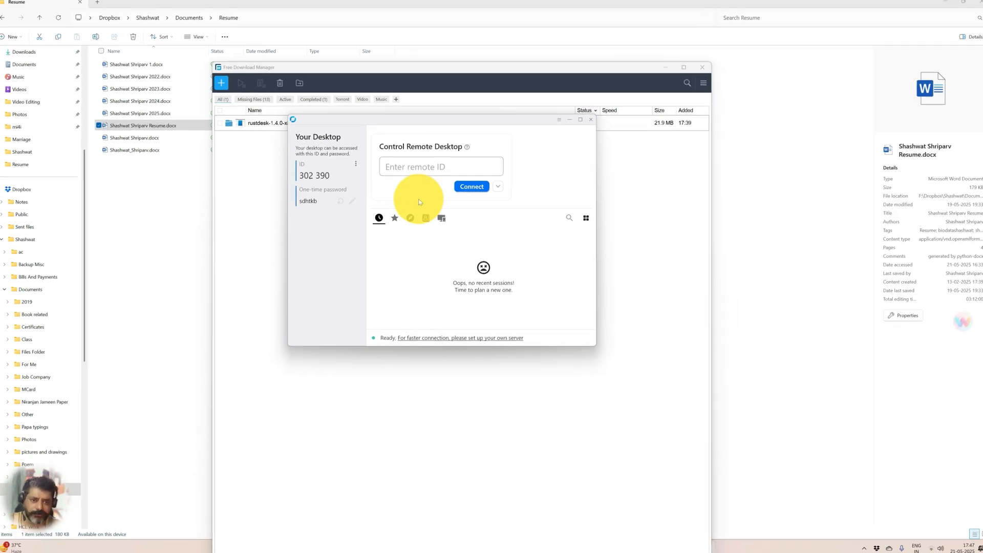
Look over the favorites, recent sessions and discovered peers lists in the home view
click(397, 220)
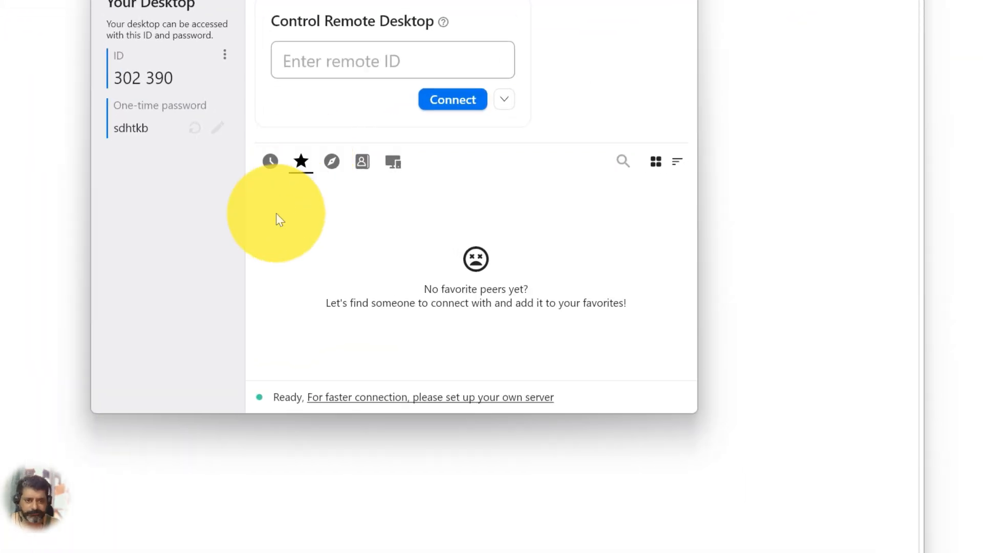
click(270, 162)
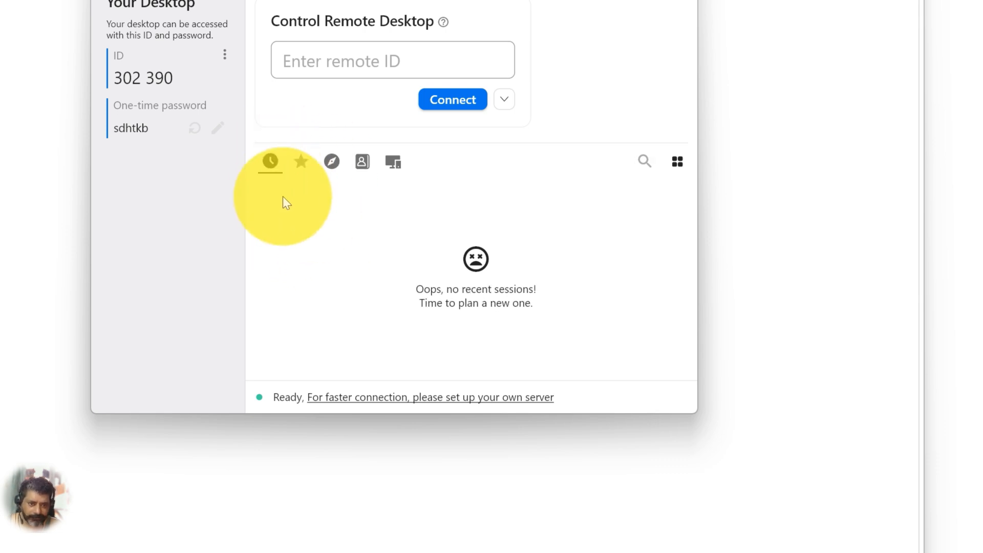
click(301, 162)
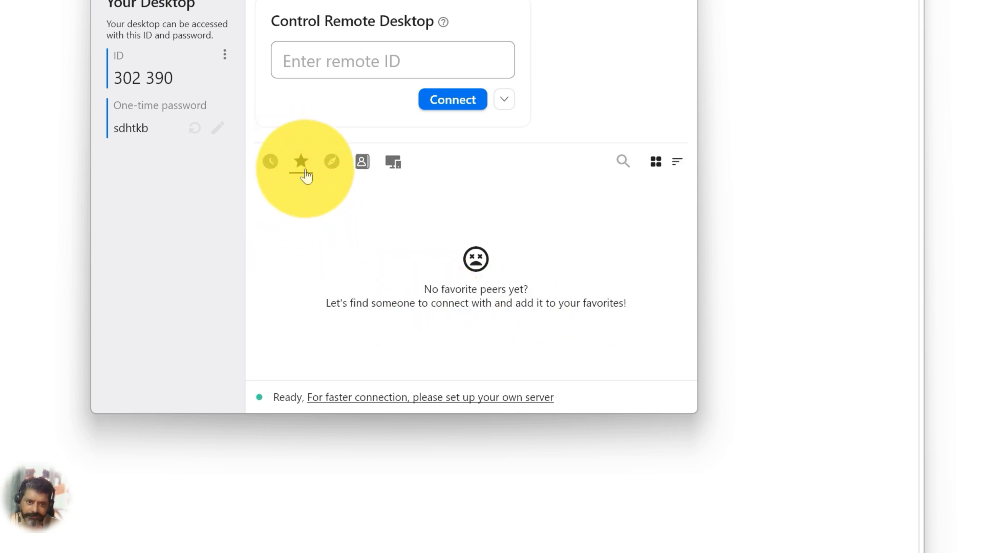
click(271, 162)
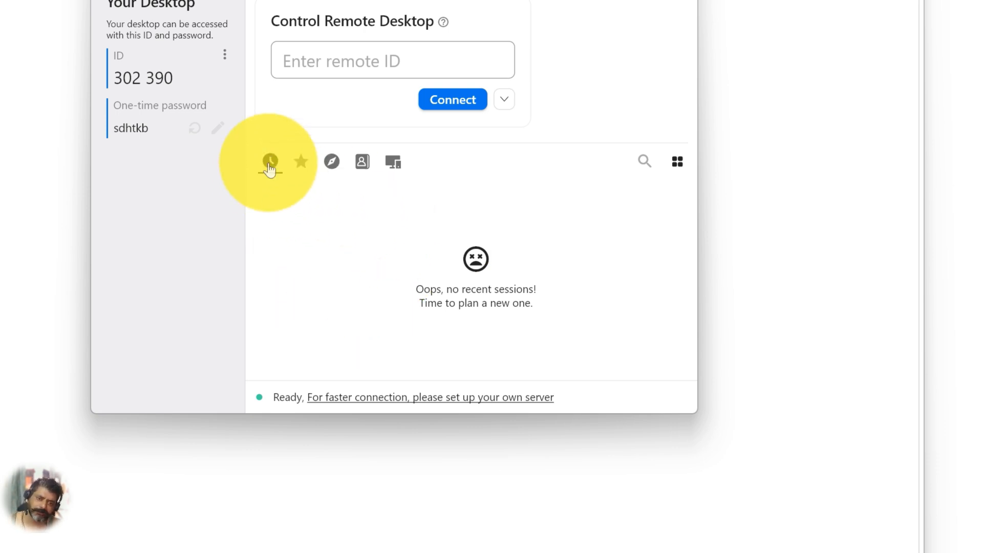
click(301, 162)
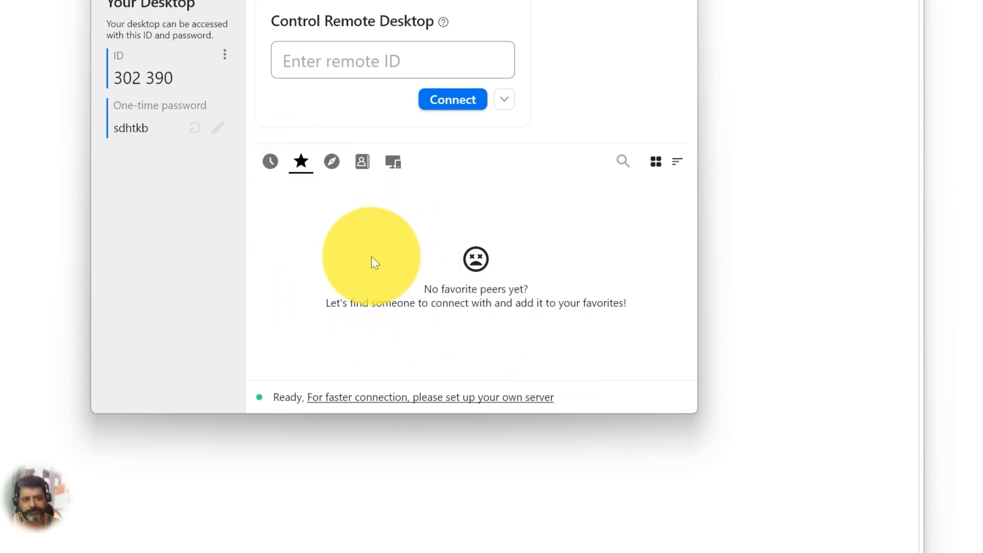
click(333, 168)
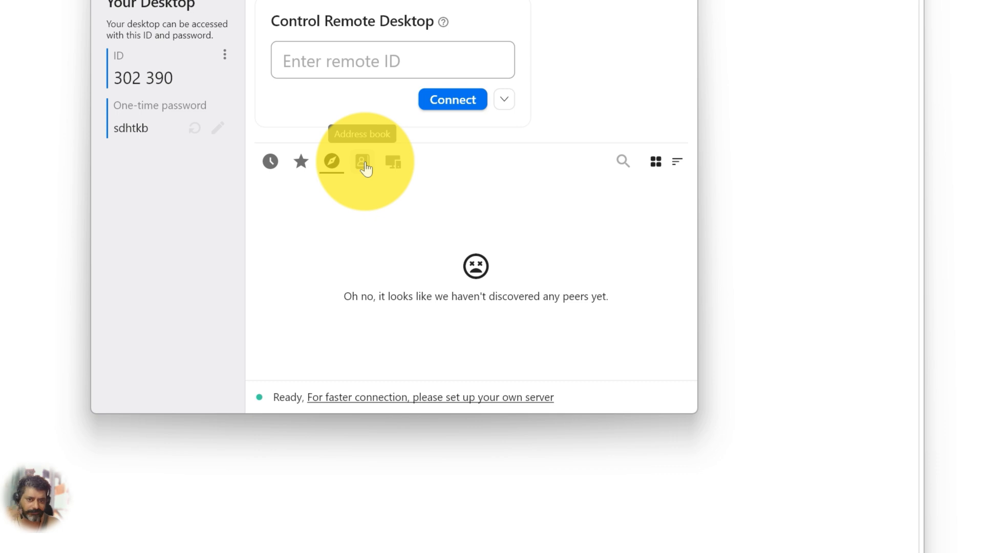
View the address book, open its login form and close it without signing in
click(363, 163)
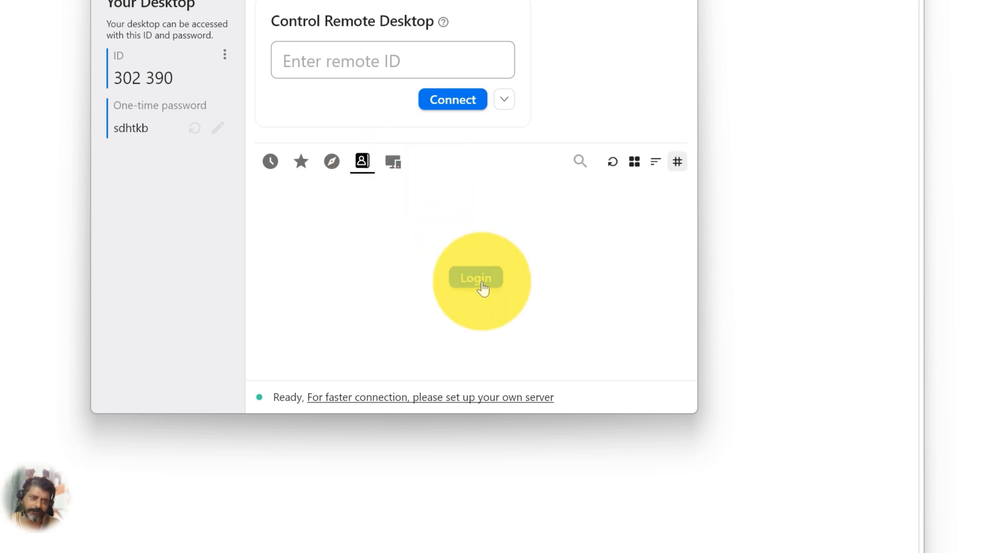
click(476, 278)
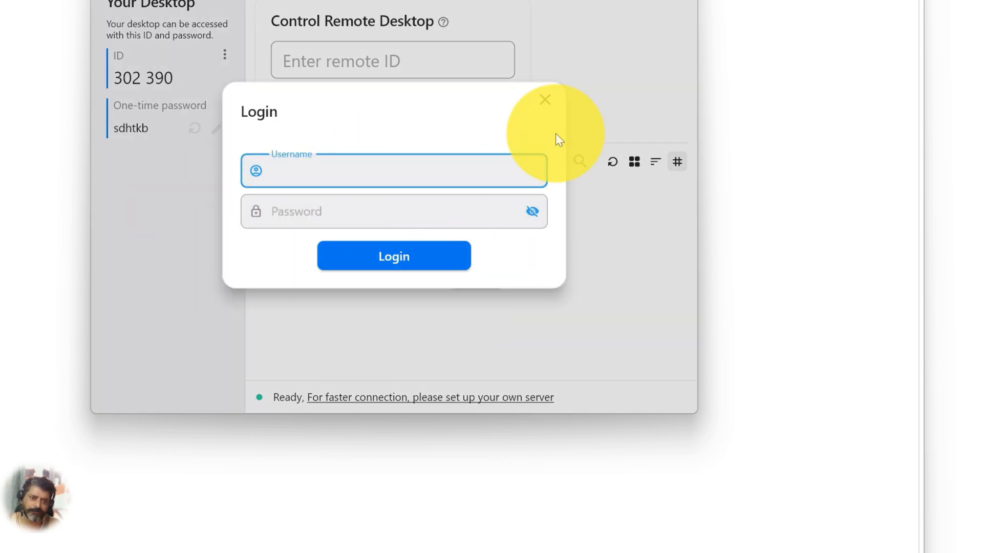
click(552, 107)
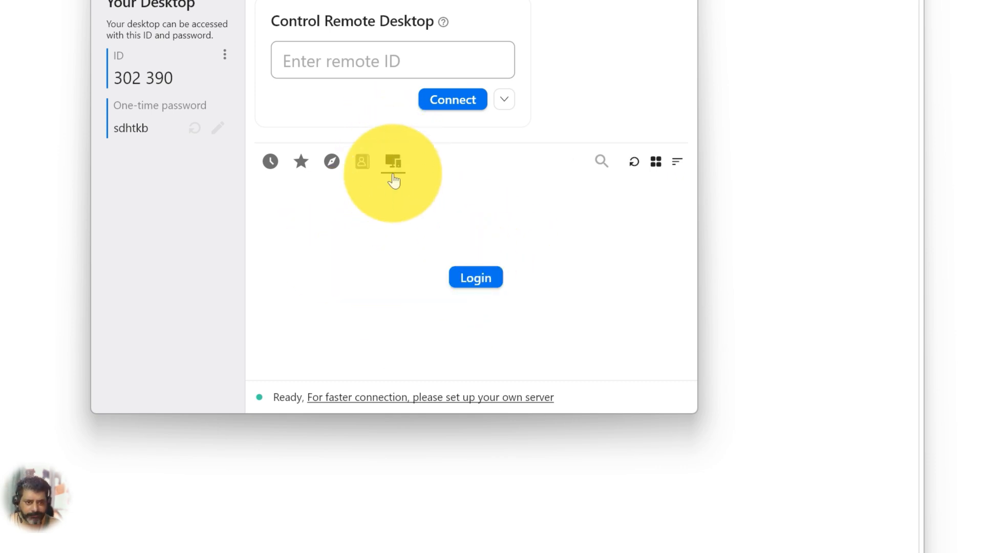
Check the view options of the accessible devices list and the additional connection options for a remote desktop
click(656, 162)
click(391, 198)
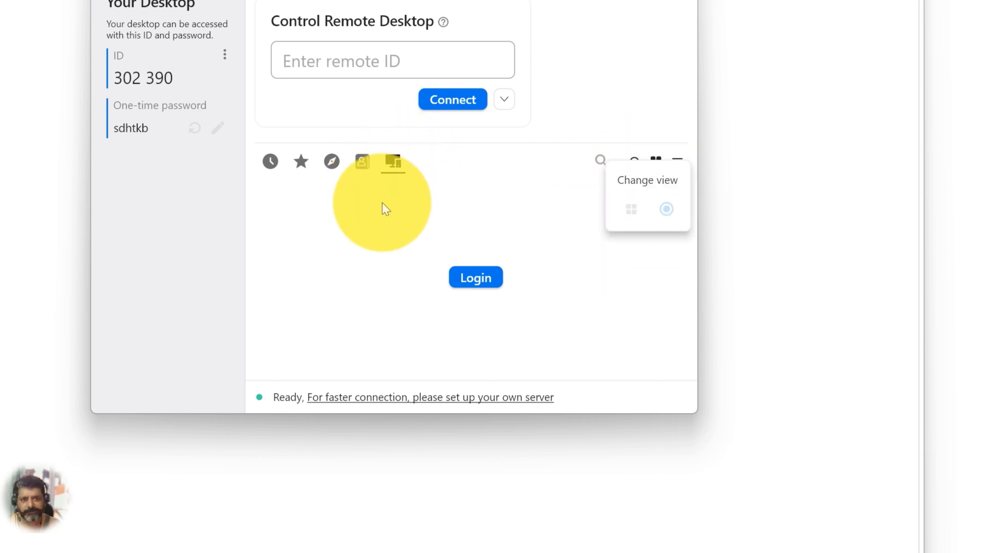
click(503, 108)
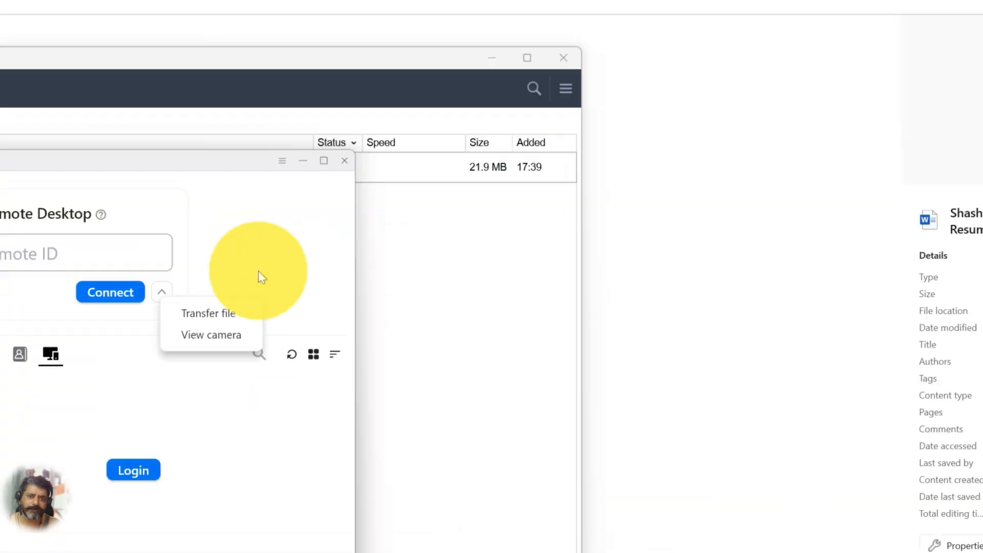
click(601, 80)
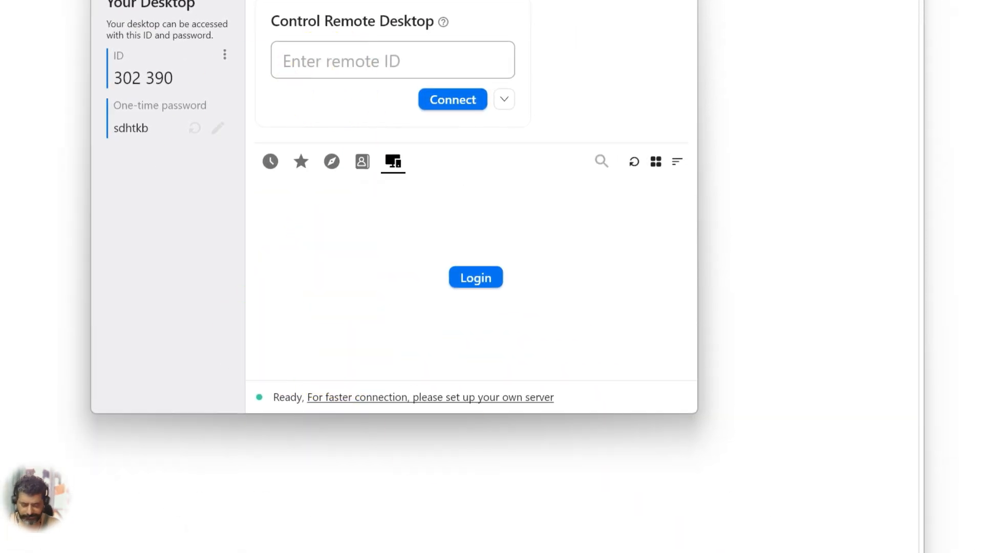
Search Windows for "ru", open the RustDesk app from the results and reposition its window
key(super)
text(ru)
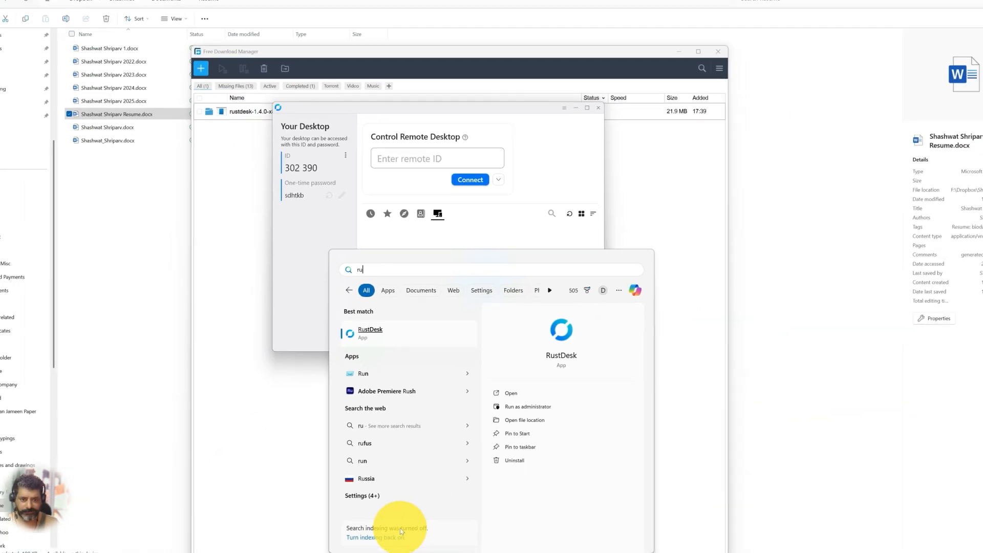
key(Delete)
key(Return)
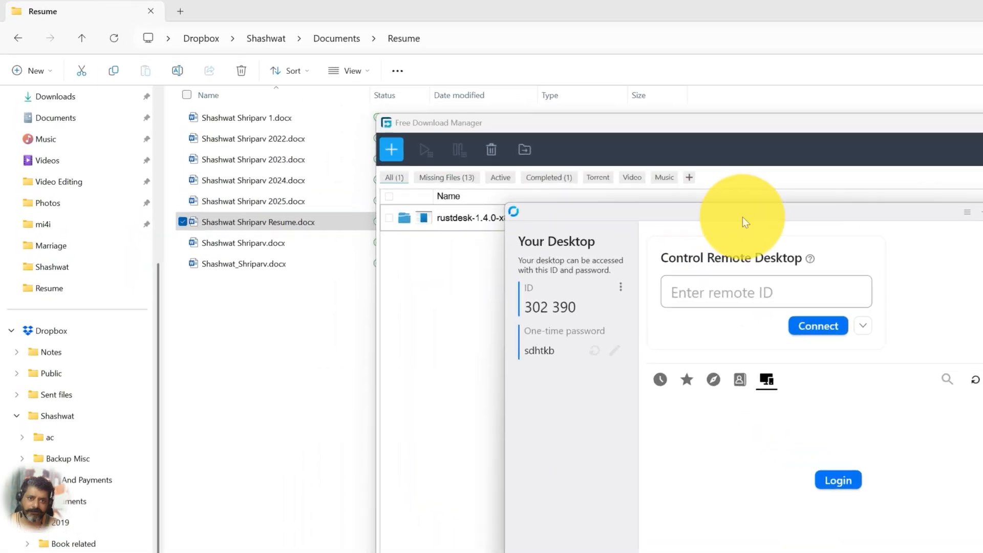
drag(425, 127, 272, 134)
drag(579, 247, 878, 262)
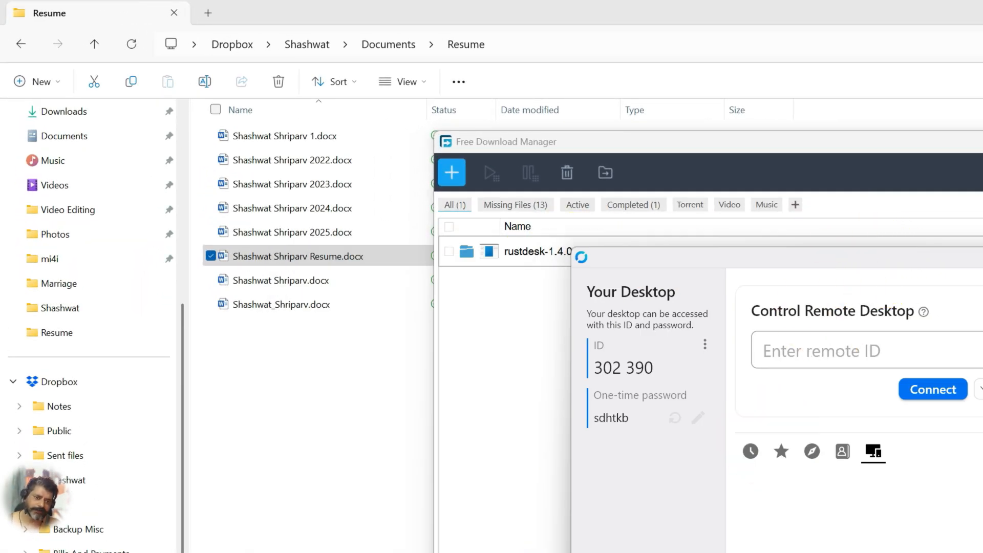